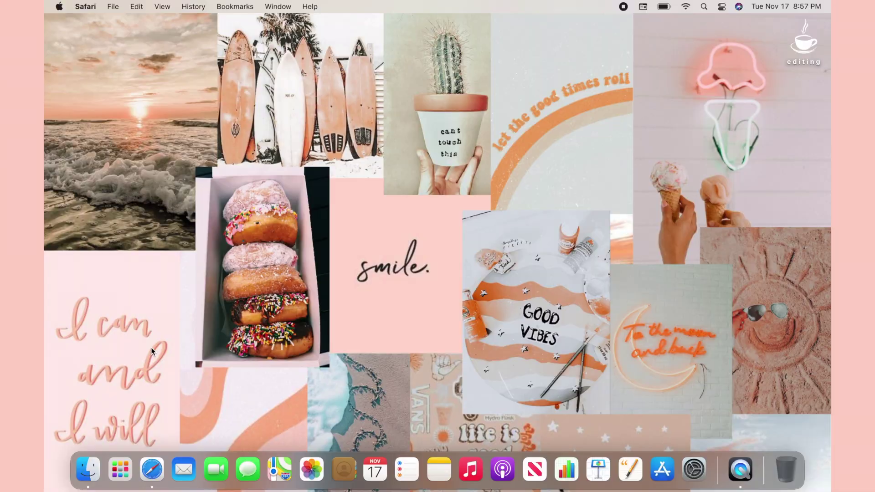
Set Safari's start page background to the Rose Gold solid colour.
{"action": "left_click", "coordinate": [157, 471]}
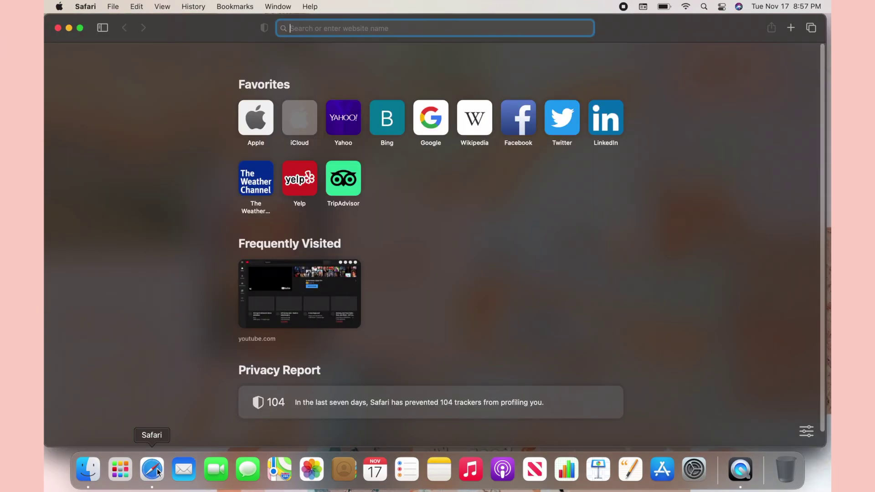
{"action": "left_click", "coordinate": [805, 431]}
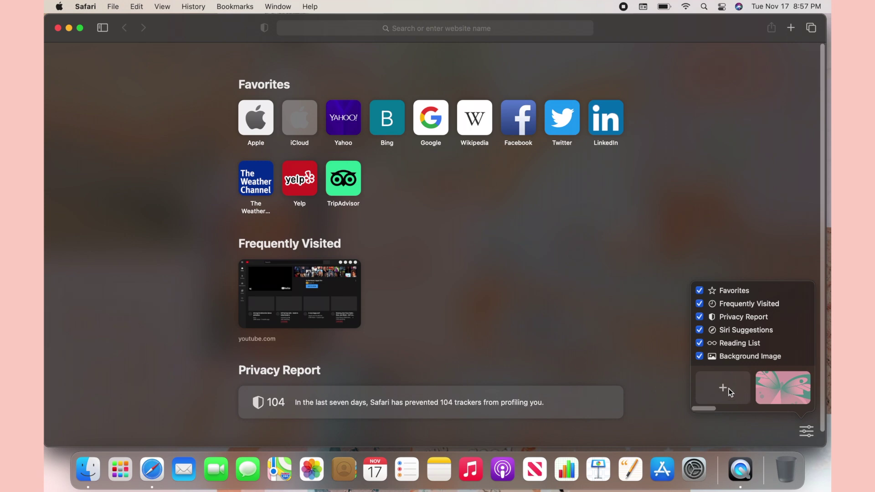
{"action": "left_click", "coordinate": [723, 388]}
{"action": "left_click_drag", "start_coordinate": [648, 178], "coordinate": [636, 287]}
{"action": "double_click", "coordinate": [419, 214]}
{"action": "scroll", "coordinate": [635, 195], "scroll_direction": "down", "scroll_amount": 5}
{"action": "left_click", "coordinate": [331, 220]}
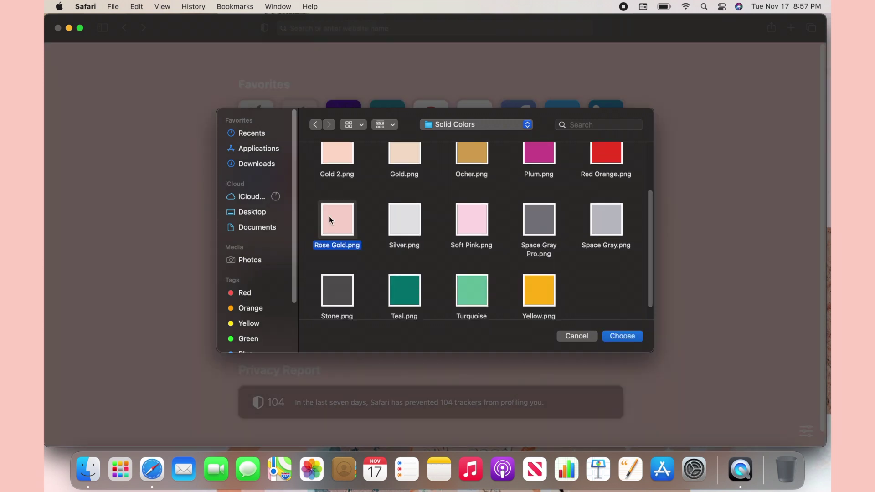
{"action": "left_click", "coordinate": [620, 337]}
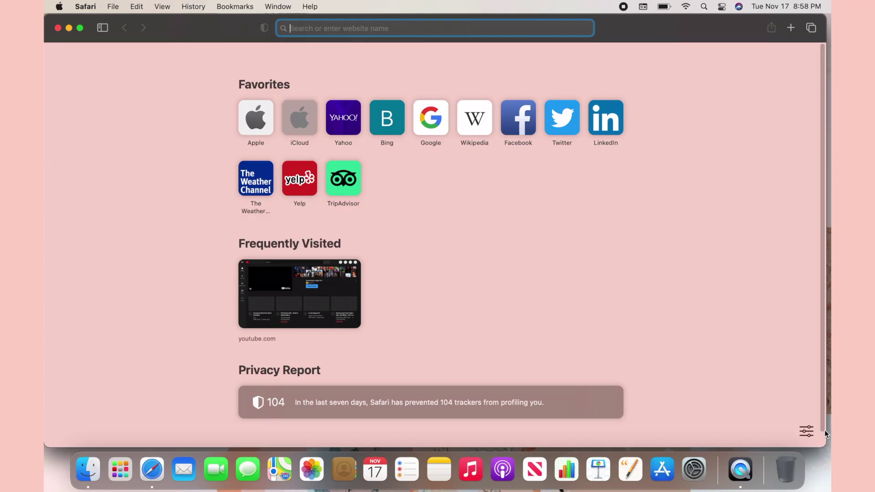
Replace the start page background with the Dome desert picture.
{"action": "left_click", "coordinate": [807, 429]}
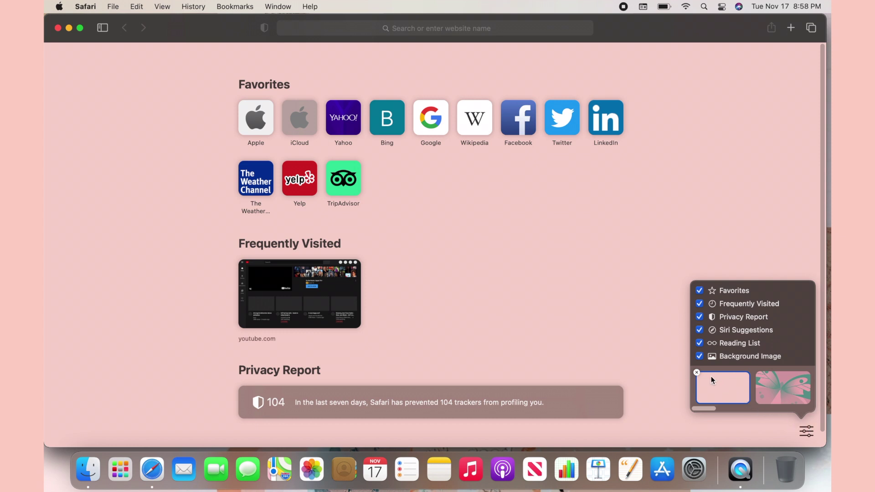
{"action": "left_click", "coordinate": [711, 380]}
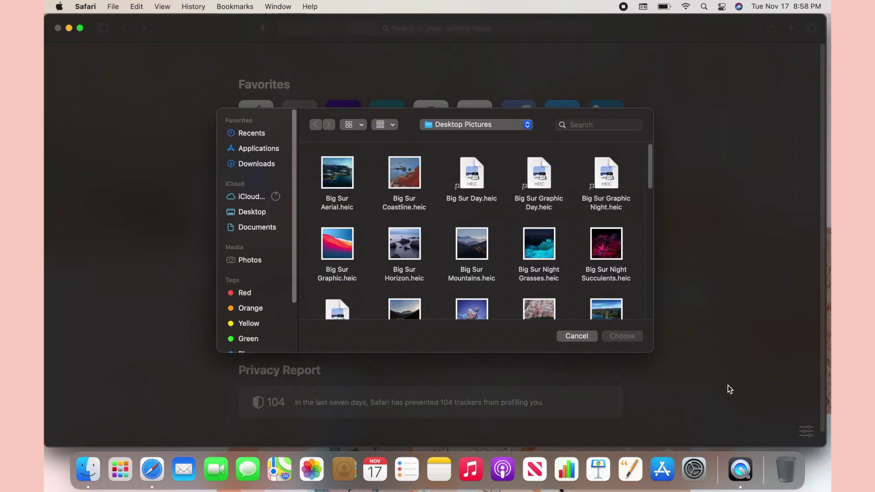
{"action": "scroll", "coordinate": [652, 200], "scroll_direction": "down", "scroll_amount": 15}
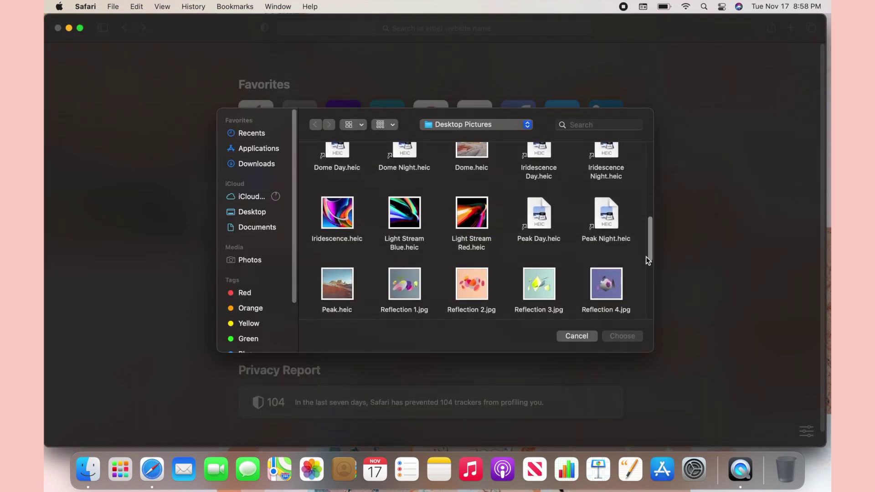
{"action": "left_click", "coordinate": [471, 169]}
{"action": "left_click", "coordinate": [622, 336]}
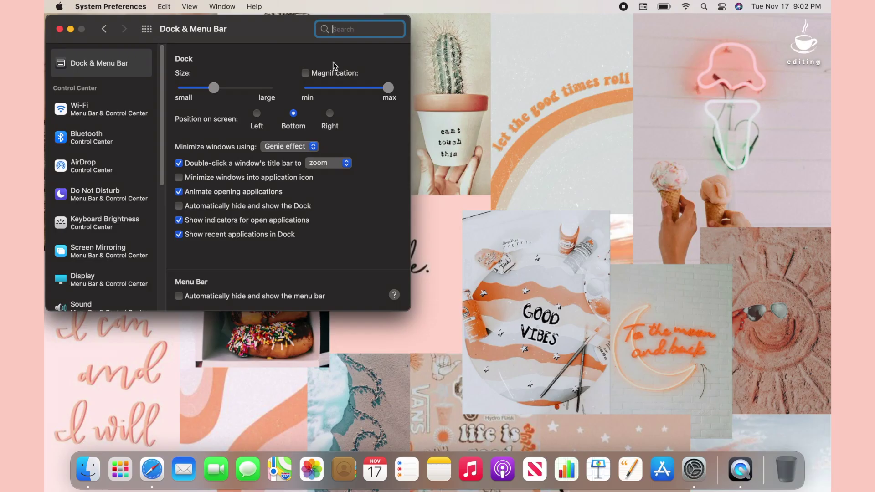
Resize the Dock and try the Left, Right, then Bottom screen positions.
{"action": "left_click", "coordinate": [216, 88]}
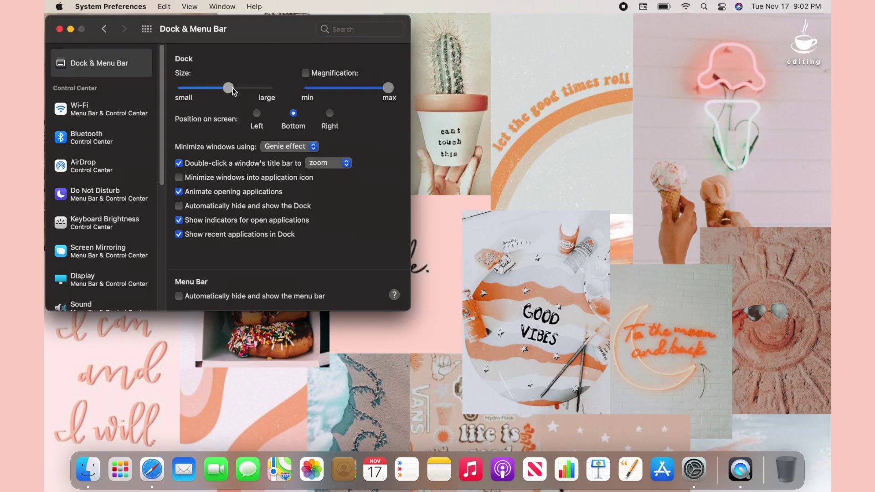
{"action": "left_click_drag", "start_coordinate": [261, 89], "coordinate": [212, 91]}
{"action": "left_click_drag", "start_coordinate": [230, 87], "coordinate": [244, 87]}
{"action": "left_click", "coordinate": [257, 114]}
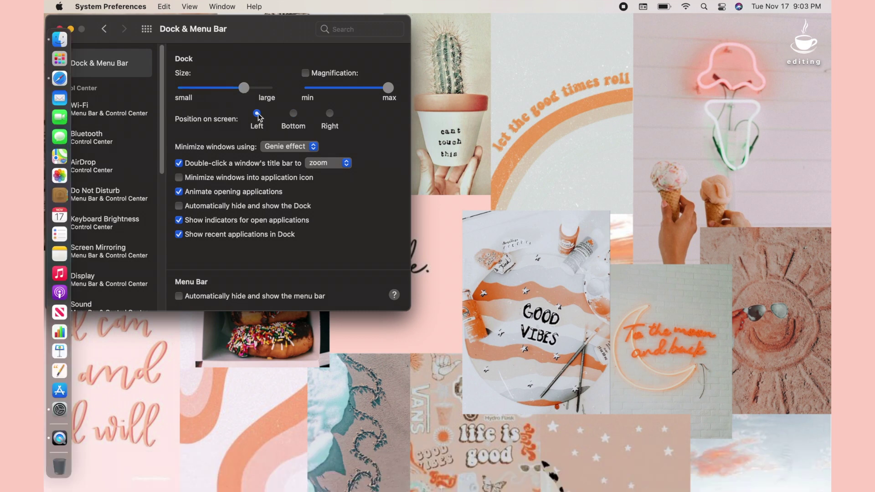
{"action": "left_click", "coordinate": [330, 113]}
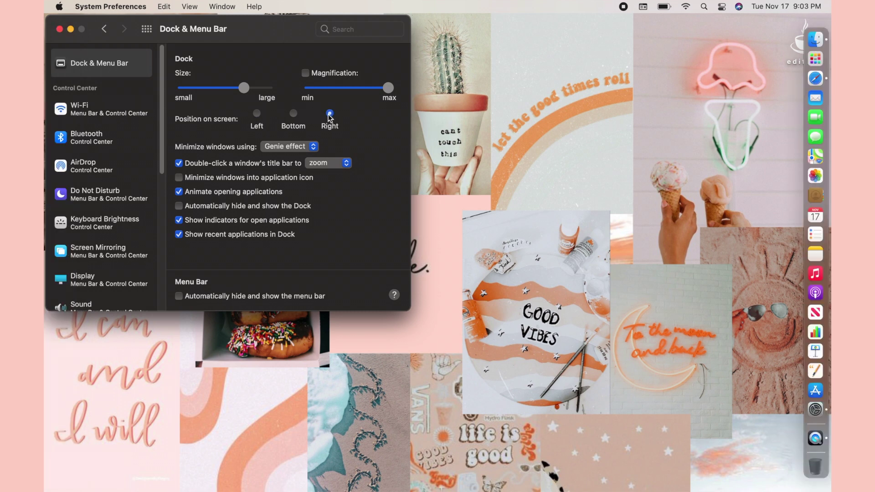
{"action": "left_click", "coordinate": [293, 114]}
Turn auto-hide for the menu bar and the Dock on, then off again.
{"action": "left_click", "coordinate": [178, 296]}
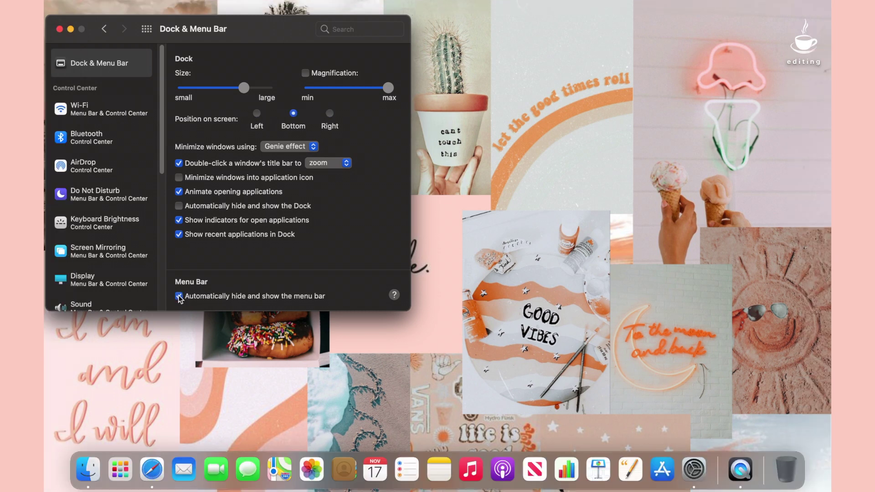
{"action": "left_click", "coordinate": [179, 296]}
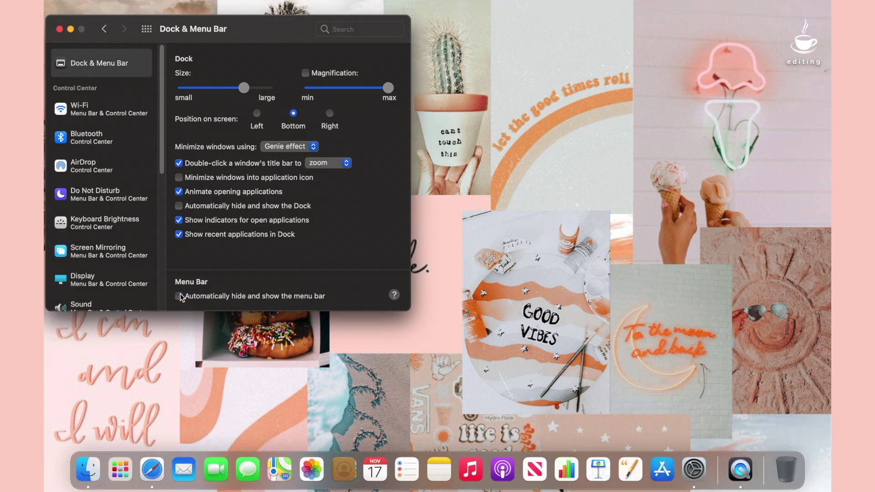
{"action": "left_click", "coordinate": [179, 207]}
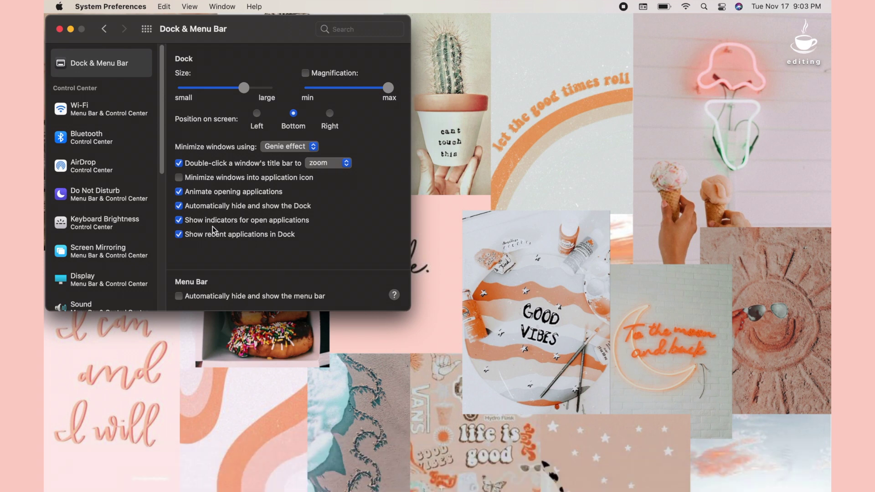
{"action": "left_click", "coordinate": [179, 206]}
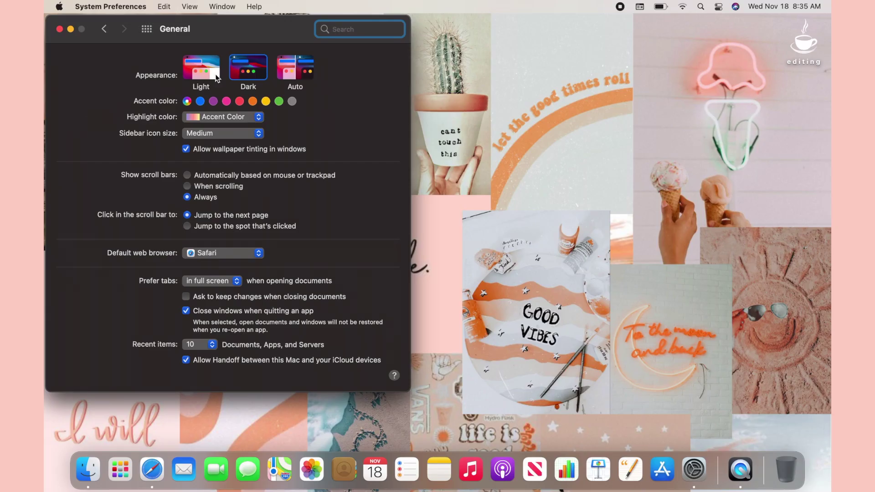
Try the Light appearance, then return the system to Dark appearance.
{"action": "left_click", "coordinate": [199, 72]}
{"action": "left_click", "coordinate": [803, 5]}
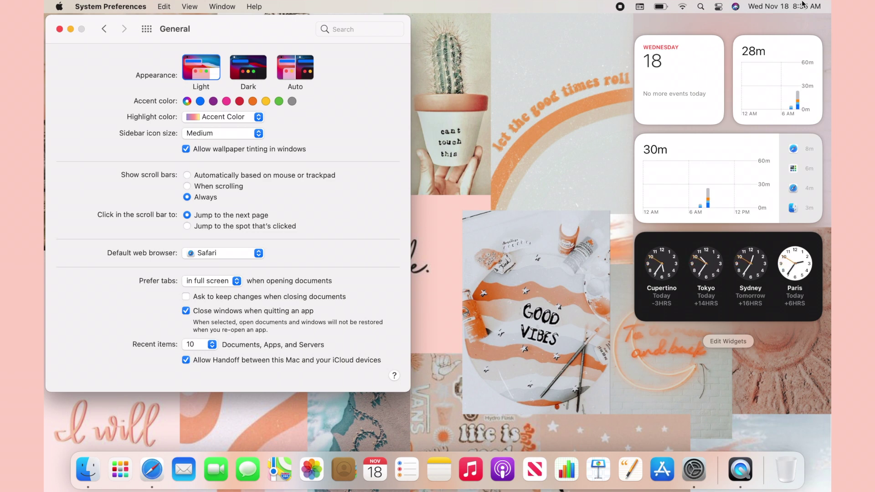
{"action": "left_click", "coordinate": [802, 5]}
{"action": "left_click", "coordinate": [256, 67]}
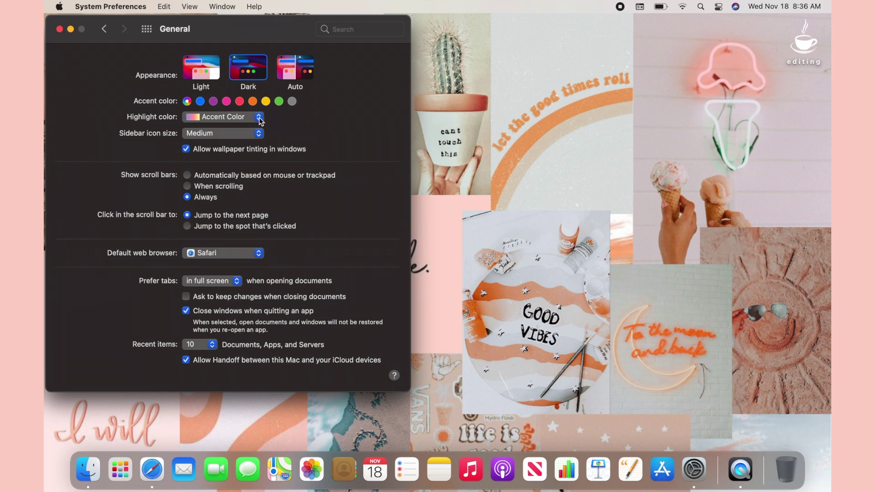
Set the highlight colour to a custom peach shade from the Colors wheel.
{"action": "left_click", "coordinate": [259, 117]}
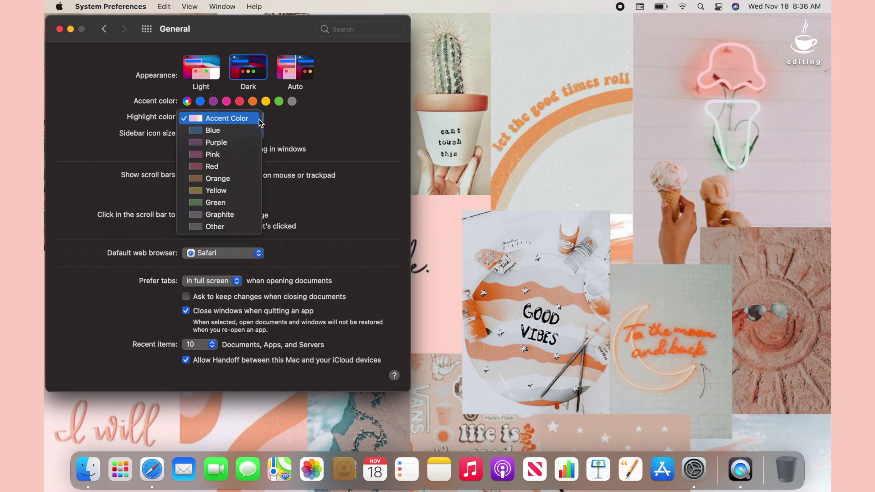
{"action": "left_click", "coordinate": [234, 226]}
{"action": "left_click_drag", "start_coordinate": [157, 273], "coordinate": [395, 76]}
{"action": "left_click_drag", "start_coordinate": [371, 228], "coordinate": [309, 226]}
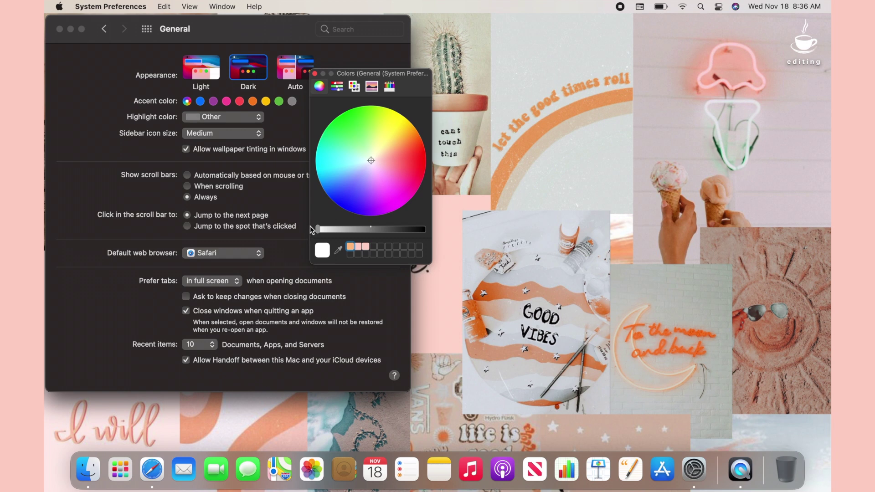
{"action": "left_click_drag", "start_coordinate": [371, 159], "coordinate": [397, 152]}
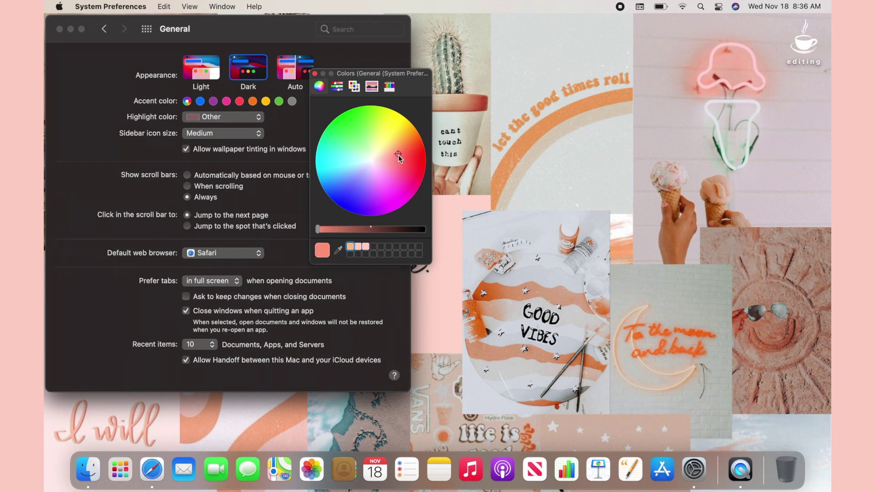
{"action": "left_click", "coordinate": [314, 73]}
{"action": "left_click", "coordinate": [156, 468]}
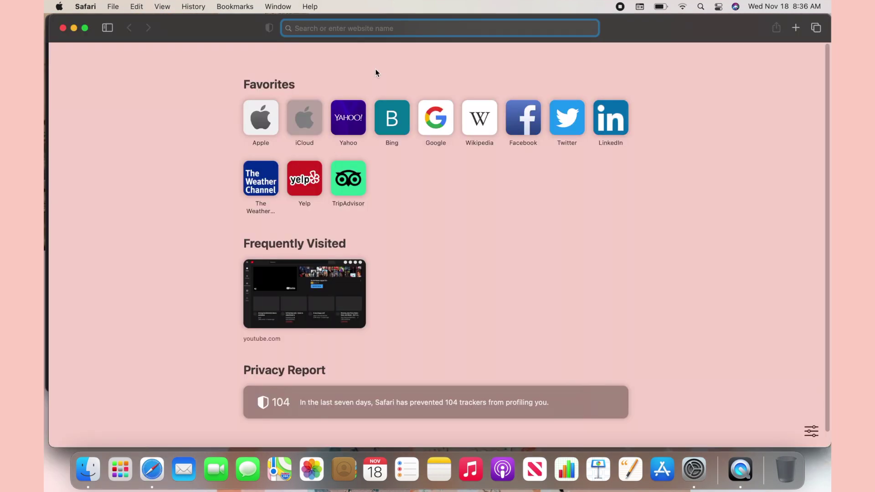
Google 'hey' in Safari and select part of its dictionary definition.
{"action": "type", "text": "hey"}
{"action": "key", "text": "Return"}
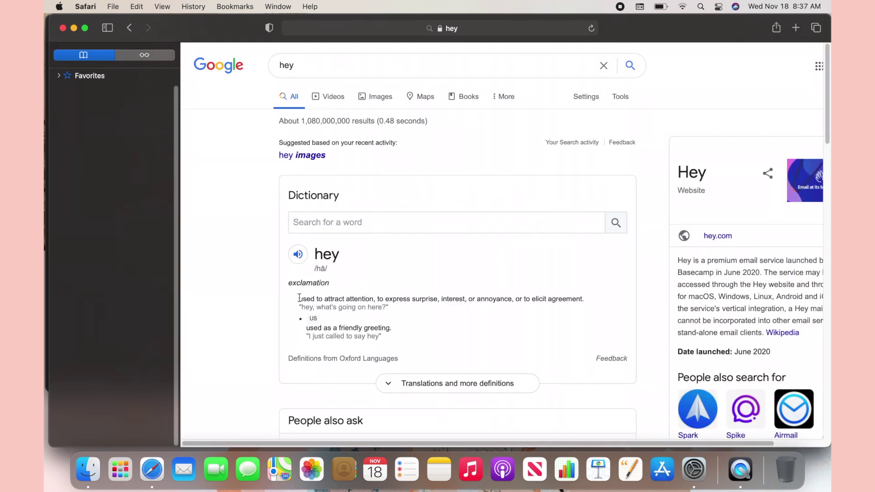
{"action": "left_click_drag", "start_coordinate": [301, 298], "coordinate": [576, 299]}
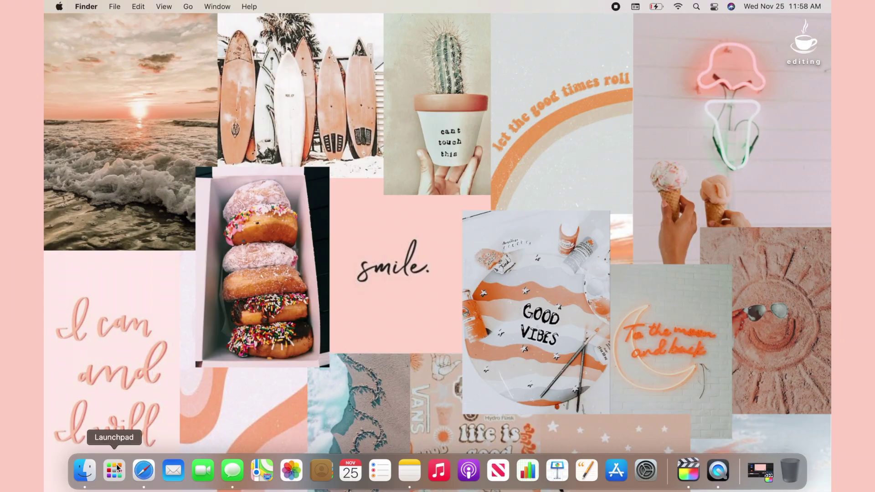
Drag Stickies from Launchpad into the Dock and launch it.
{"action": "left_click", "coordinate": [117, 468]}
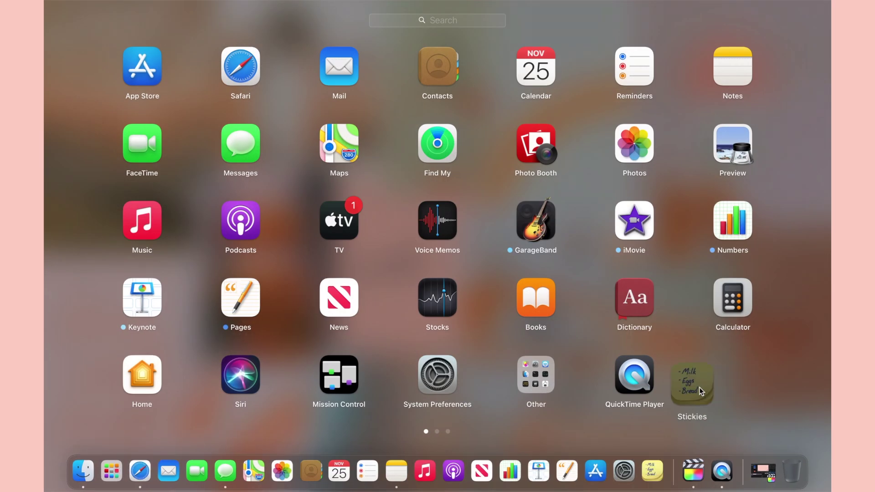
{"action": "left_click_drag", "start_coordinate": [696, 382], "coordinate": [721, 392]}
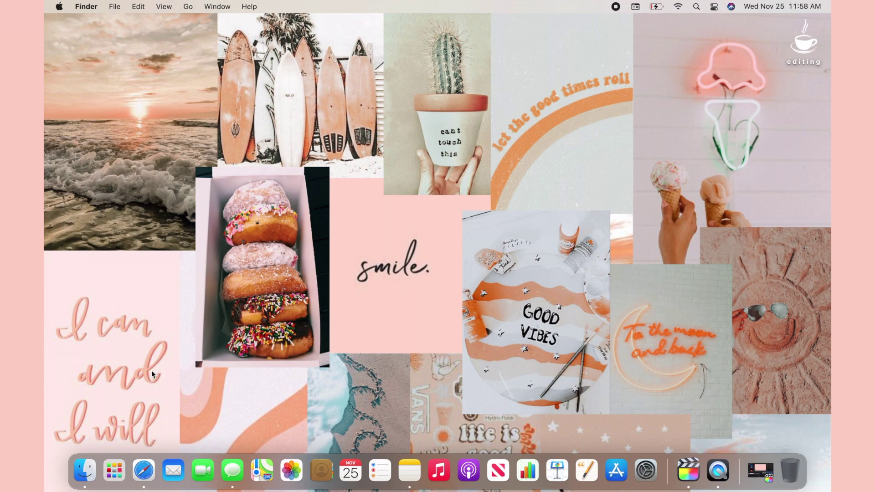
{"action": "left_click", "coordinate": [115, 469]}
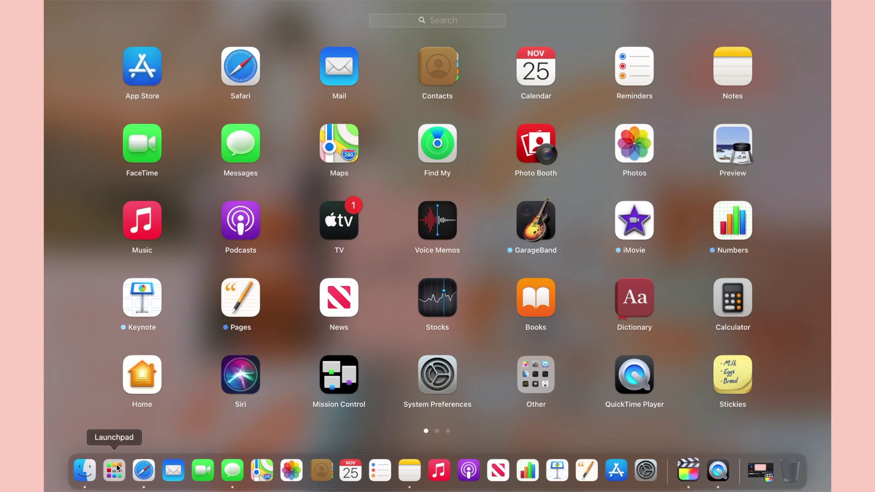
{"action": "left_click", "coordinate": [730, 378]}
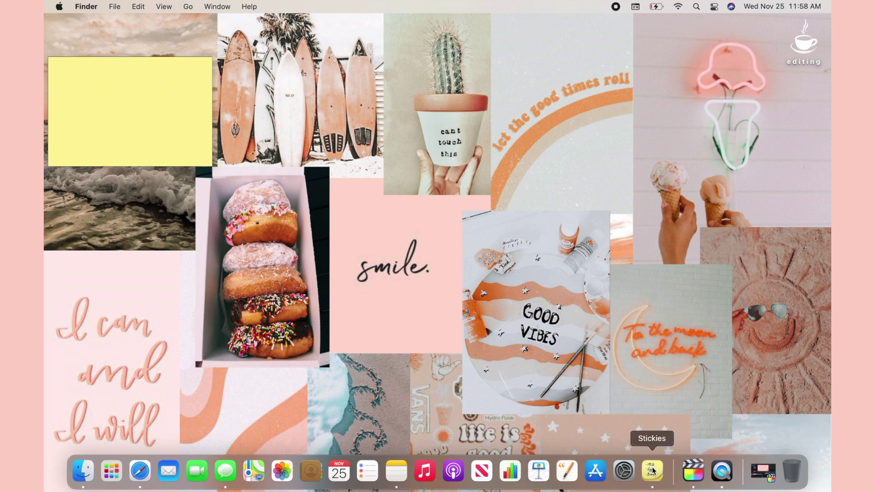
Close the yellow sticky note and quit Stickies from its Dock menu.
{"action": "left_click", "coordinate": [68, 65]}
{"action": "left_click", "coordinate": [57, 61]}
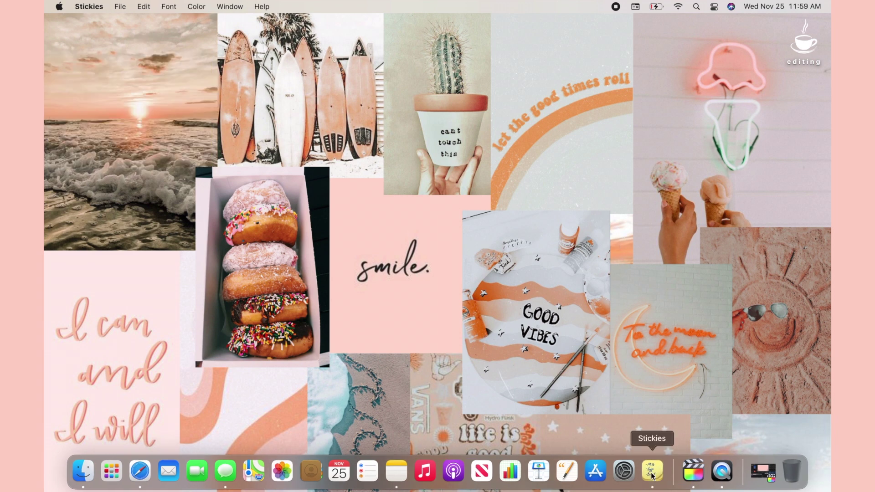
{"action": "right_click", "coordinate": [652, 475]}
{"action": "mouse_move", "coordinate": [659, 397]}
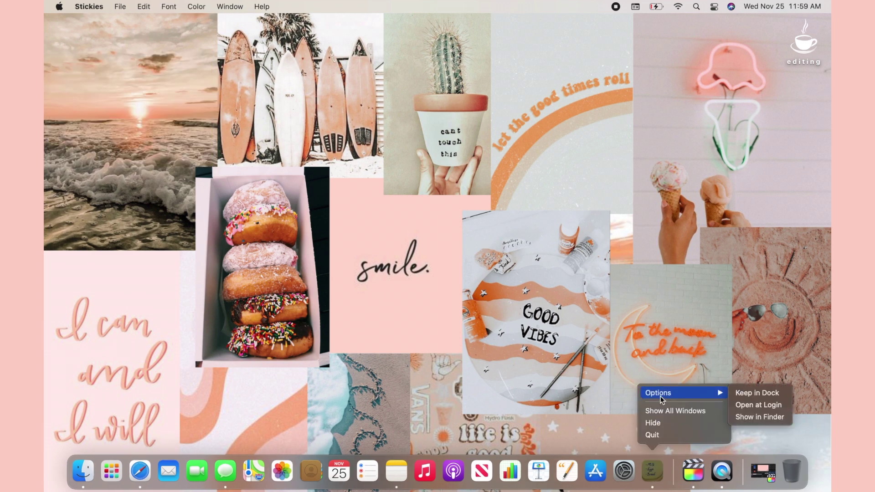
{"action": "left_click", "coordinate": [652, 435]}
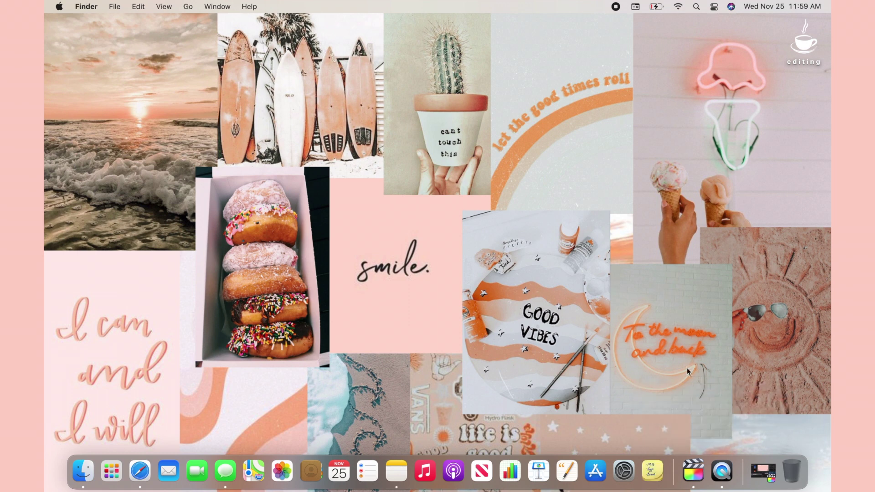
Remove Stickies from the Dock via Options > Remove from Dock.
{"action": "right_click", "coordinate": [653, 469]}
{"action": "mouse_move", "coordinate": [651, 411]}
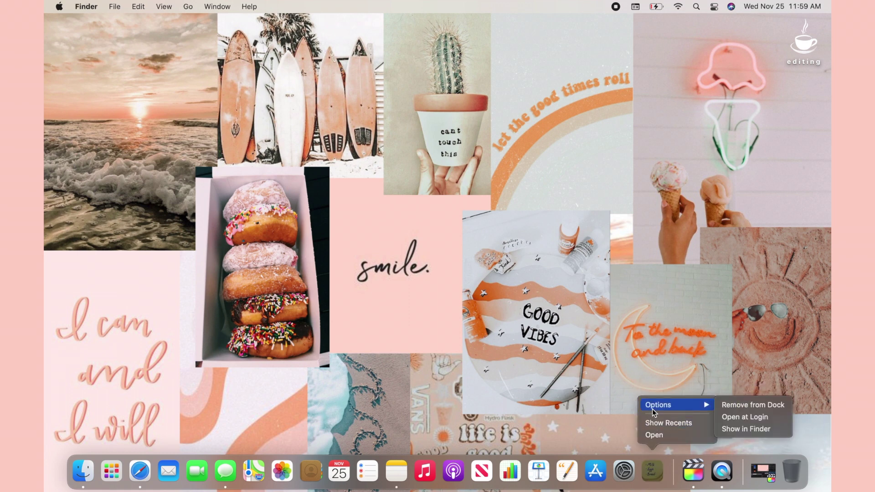
{"action": "left_click", "coordinate": [731, 406]}
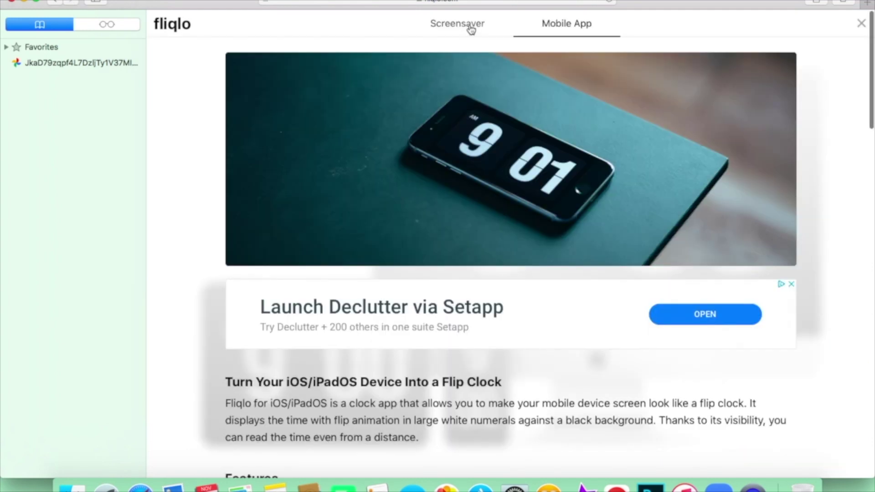
Download Fliqlo 1.8.3 for Mac from fliqlo.com and put the dmg on the desktop.
{"action": "left_click", "coordinate": [468, 30]}
{"action": "scroll", "coordinate": [855, 116], "scroll_direction": "down", "scroll_amount": 10}
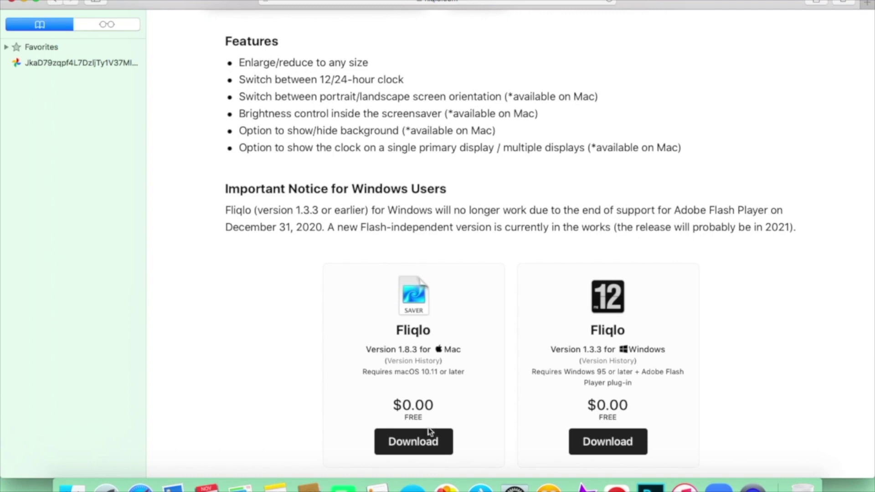
{"action": "left_click", "coordinate": [427, 444]}
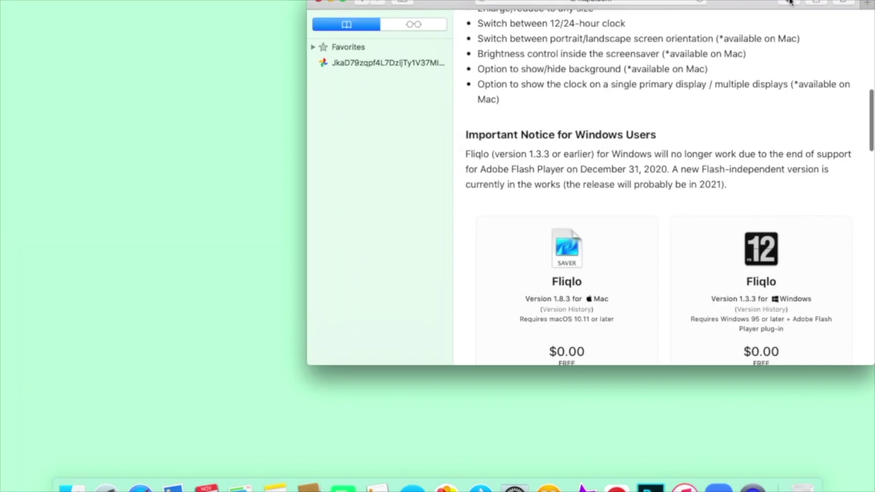
{"action": "left_click", "coordinate": [789, 2]}
{"action": "left_click_drag", "start_coordinate": [710, 50], "coordinate": [32, 14]}
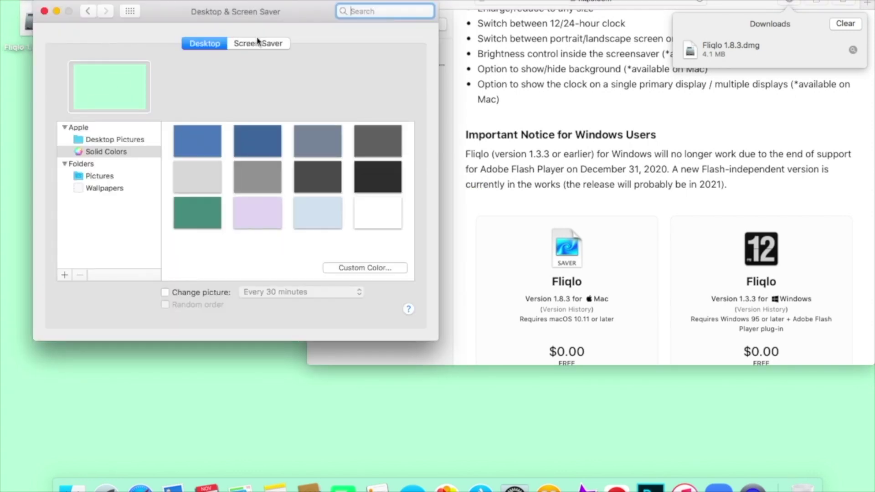
Open Fliqlo 1.8.3.dmg, decline replacing the existing install, and select Fliqlo as screen saver.
{"action": "left_click", "coordinate": [258, 43]}
{"action": "scroll", "coordinate": [109, 191], "scroll_direction": "down", "scroll_amount": 5}
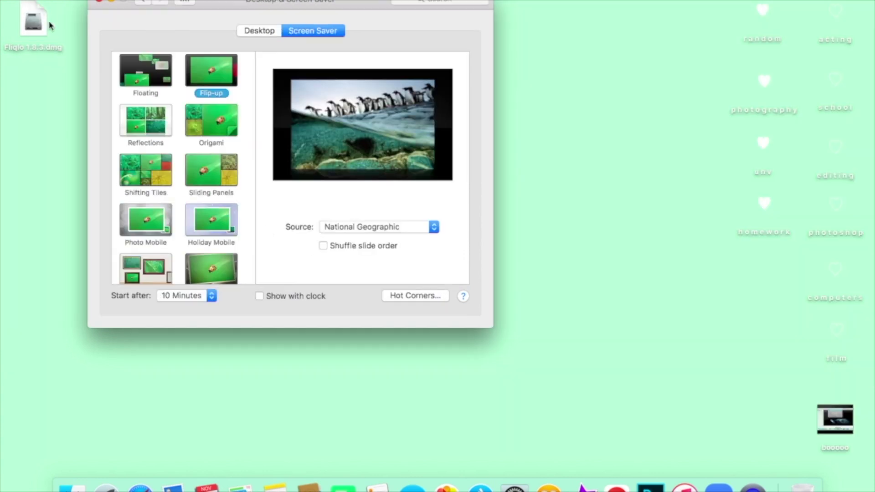
{"action": "double_click", "coordinate": [34, 19]}
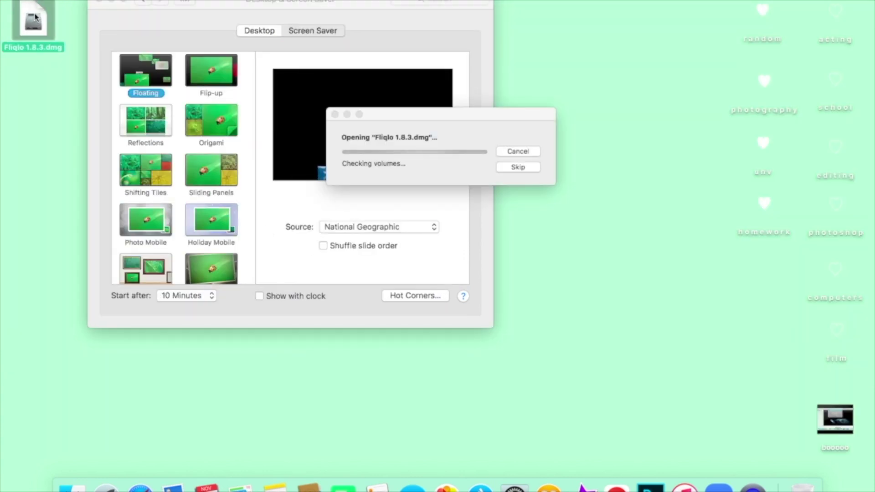
{"action": "left_click", "coordinate": [109, 41]}
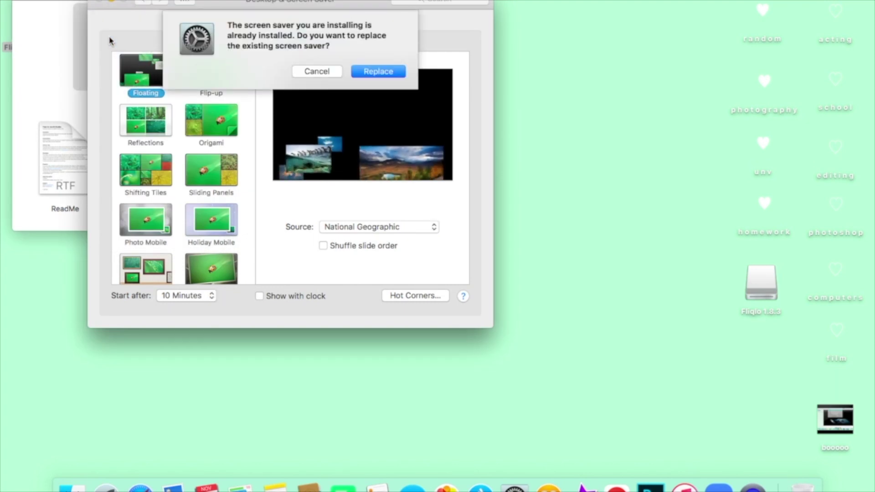
{"action": "left_click", "coordinate": [317, 73]}
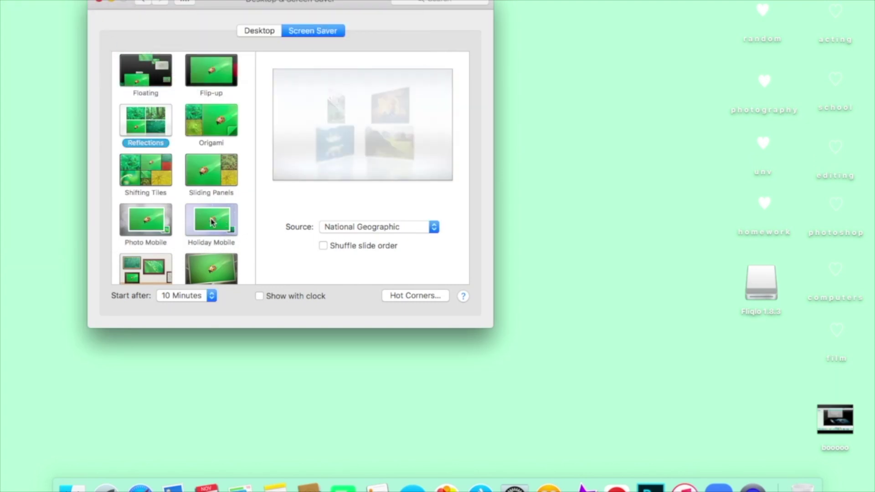
{"action": "left_click", "coordinate": [211, 271]}
{"action": "scroll", "coordinate": [211, 222], "scroll_direction": "down", "scroll_amount": 3}
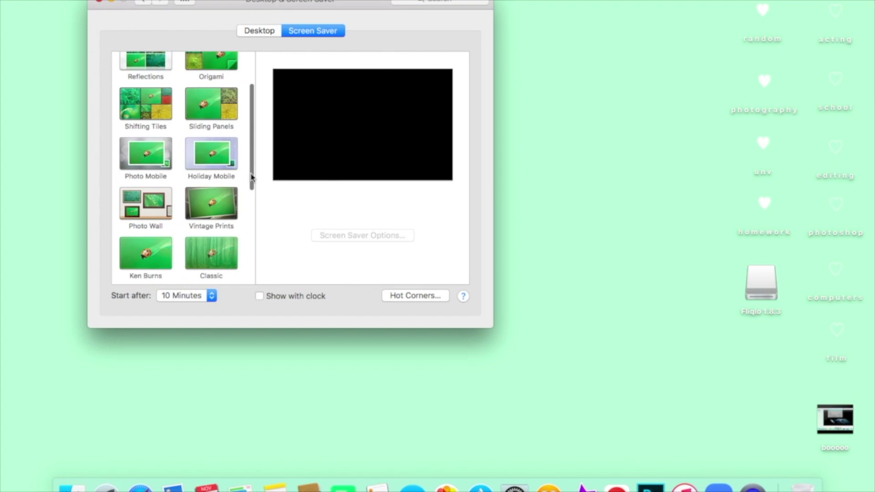
{"action": "scroll", "coordinate": [250, 195], "scroll_direction": "down", "scroll_amount": 5}
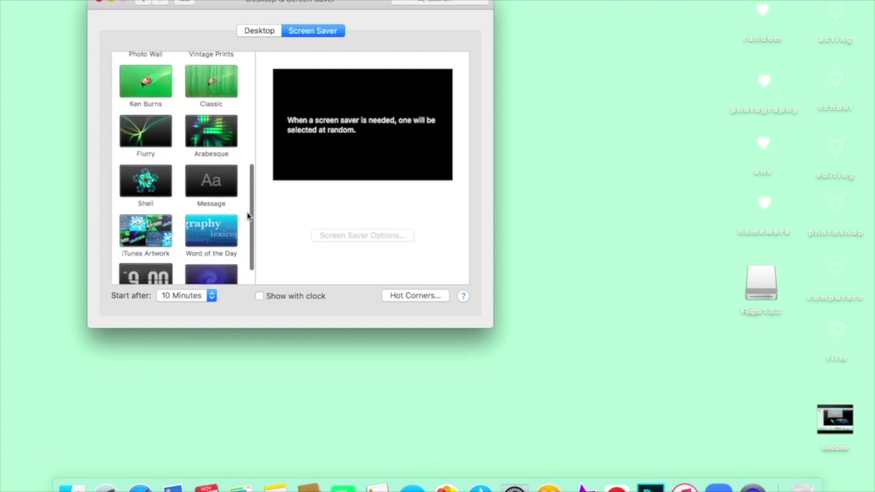
{"action": "left_click", "coordinate": [146, 253]}
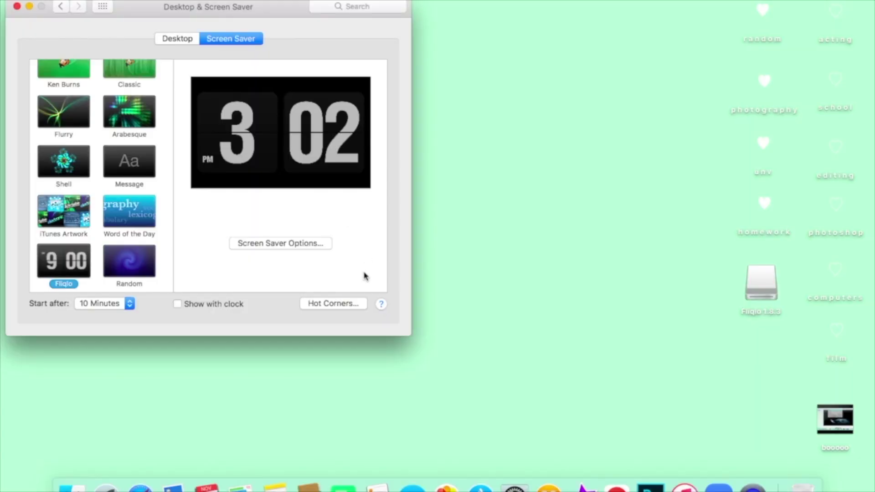
Set the bottom-left Hot Corner to Start Screen Saver.
{"action": "left_click", "coordinate": [348, 308]}
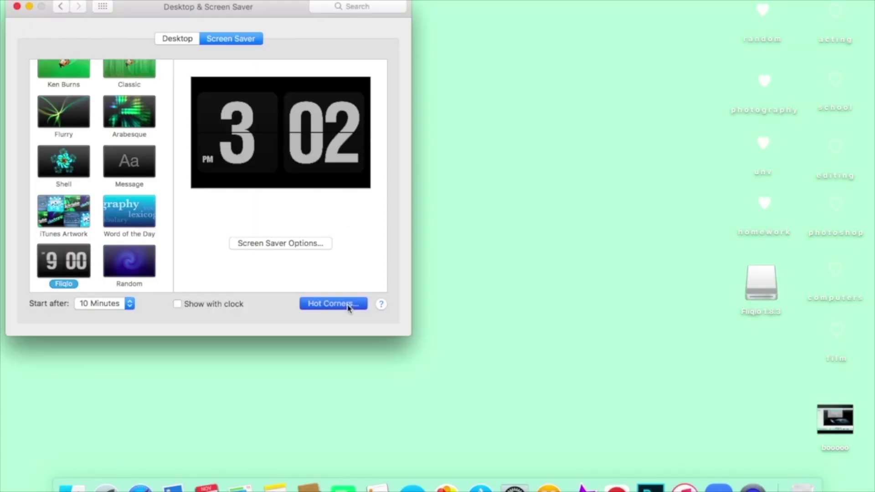
{"action": "left_click", "coordinate": [157, 49]}
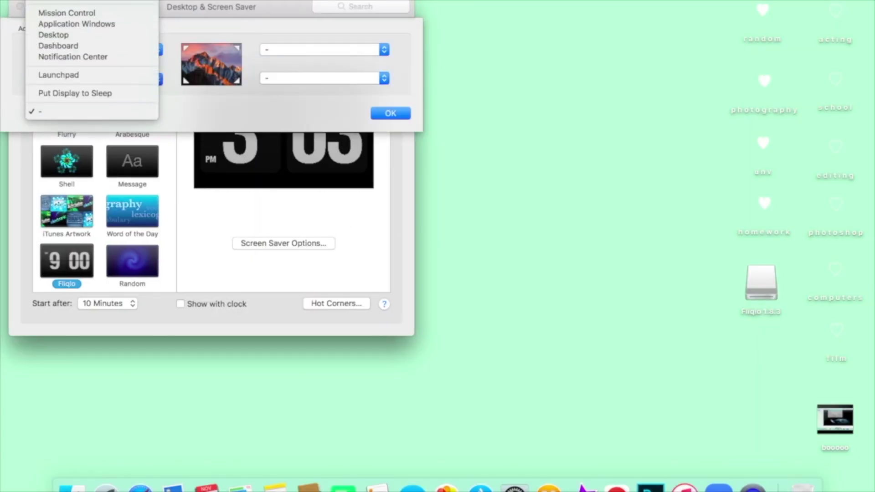
{"action": "left_click", "coordinate": [73, 6]}
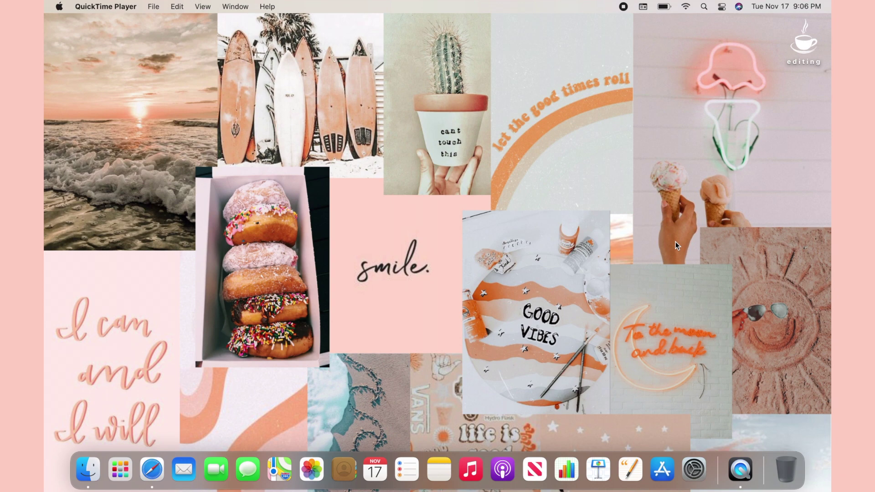
Move the Screen Time widget above World Clock in Notification Center.
{"action": "left_click", "coordinate": [779, 4]}
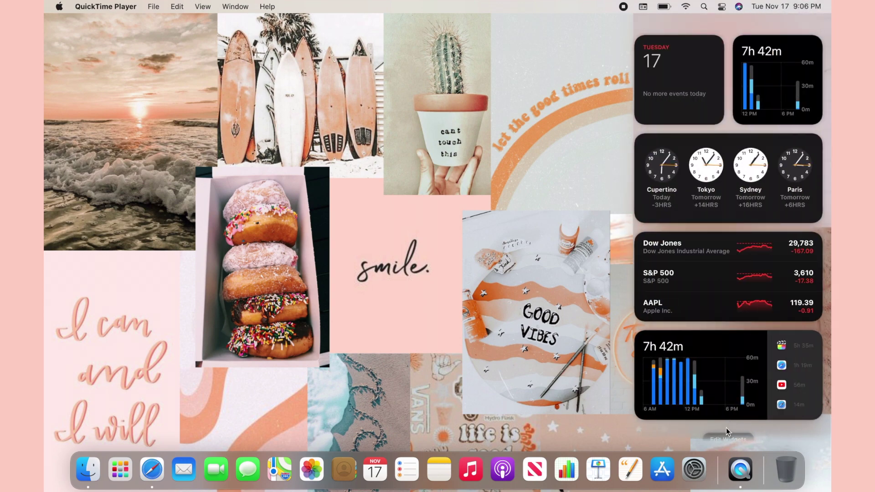
{"action": "left_click", "coordinate": [727, 438]}
{"action": "left_click_drag", "start_coordinate": [719, 422], "coordinate": [762, 273]}
{"action": "left_click", "coordinate": [603, 257]}
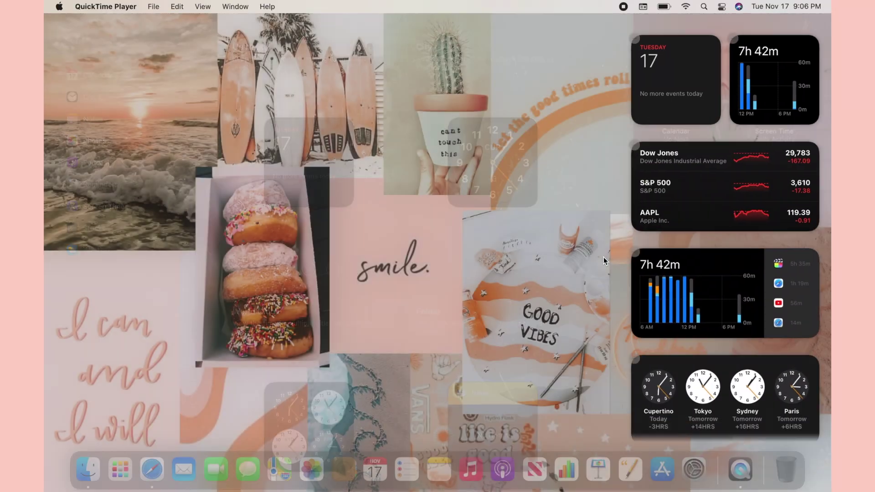
{"action": "left_click", "coordinate": [779, 4]}
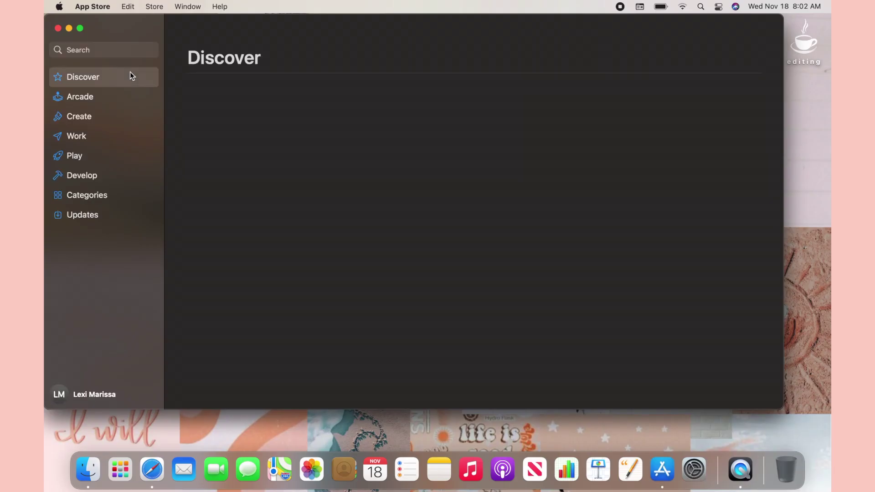
Search the App Store for 'dot dot dash' and install Dash Dot Dash.
{"action": "left_click", "coordinate": [129, 49]}
{"action": "type", "text": "dot dot dash"}
{"action": "key", "text": "Return"}
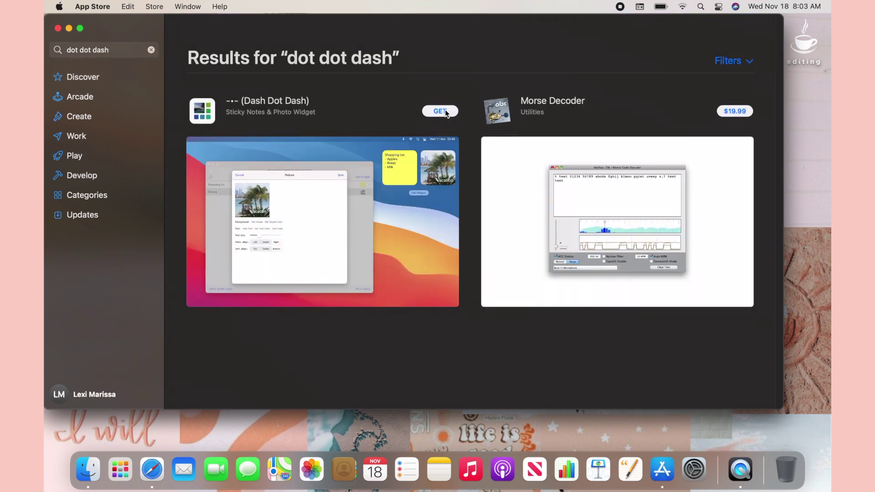
{"action": "left_click", "coordinate": [444, 112]}
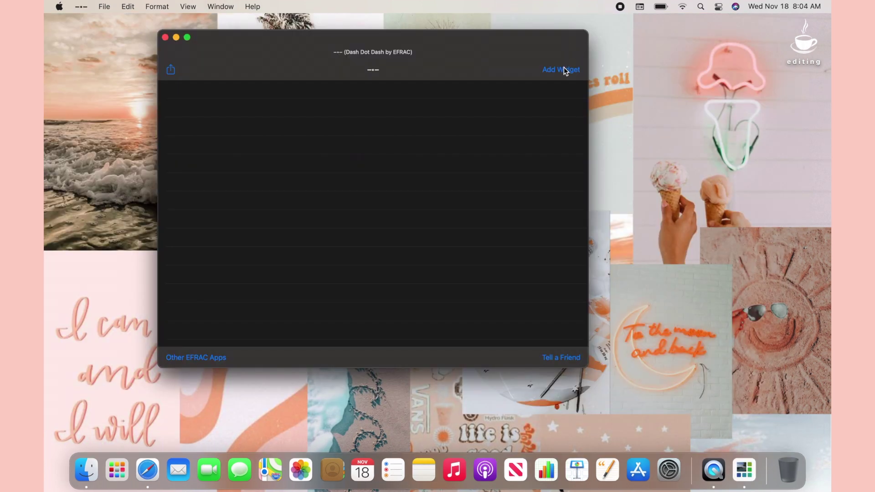
Create a new widget with a single-colour pink background.
{"action": "left_click", "coordinate": [562, 69]}
{"action": "left_click", "coordinate": [332, 213]}
{"action": "left_click", "coordinate": [389, 250]}
{"action": "left_click", "coordinate": [181, 306]}
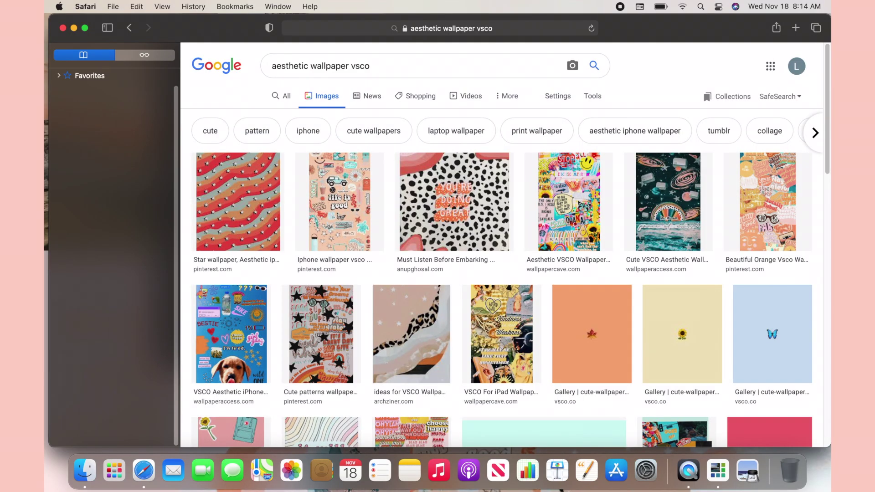
Drag three 'aesthetic wallpaper vsco' images from Google results onto the desktop and select them.
{"action": "scroll", "coordinate": [319, 251], "scroll_direction": "down", "scroll_amount": 5}
{"action": "scroll", "coordinate": [319, 250], "scroll_direction": "up", "scroll_amount": 4}
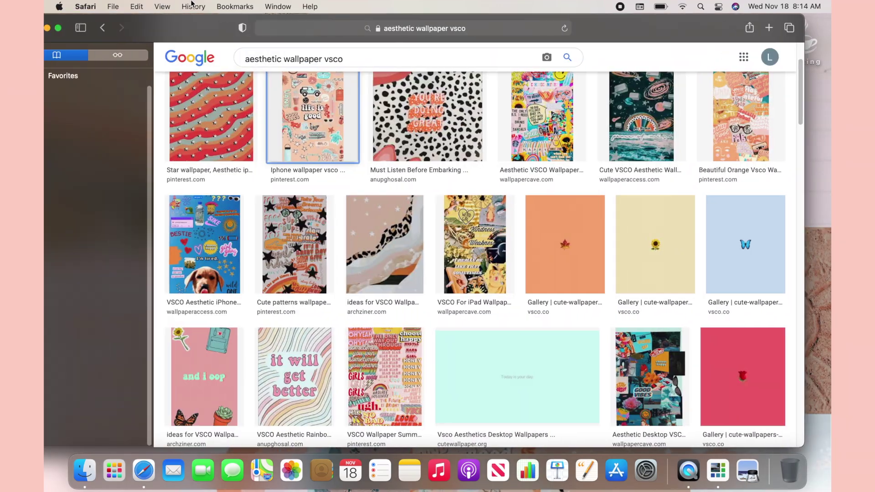
{"action": "scroll", "coordinate": [478, 250], "scroll_direction": "down", "scroll_amount": 10}
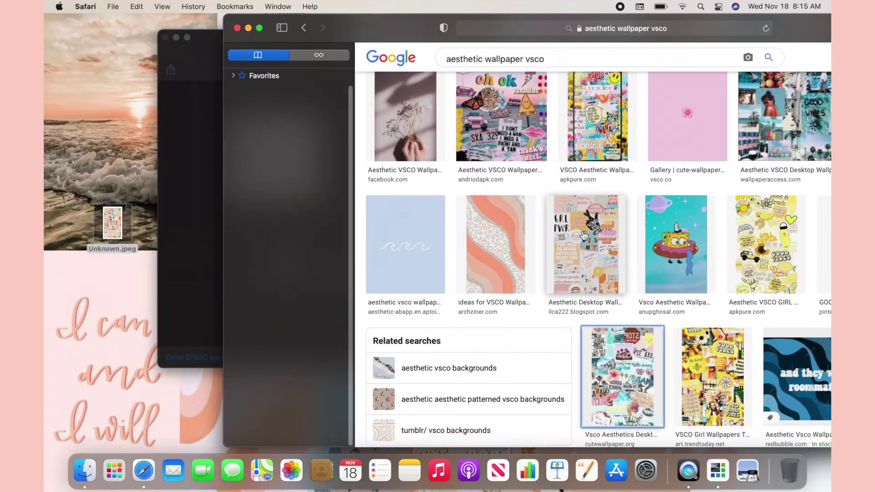
{"action": "left_click_drag", "start_coordinate": [495, 268], "coordinate": [234, 258]}
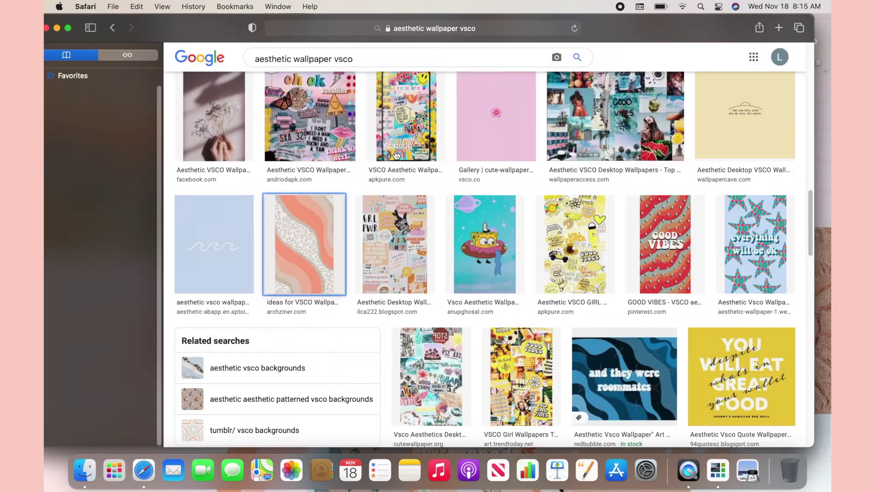
{"action": "scroll", "coordinate": [483, 255], "scroll_direction": "down", "scroll_amount": 3}
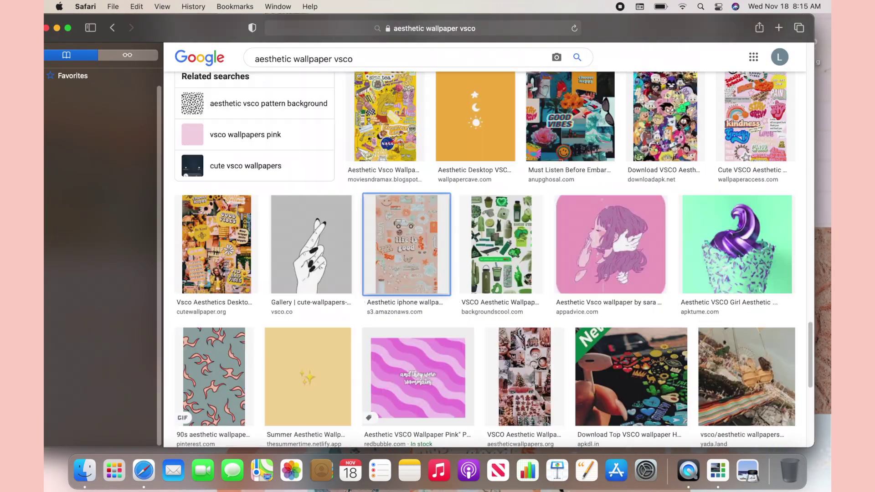
{"action": "scroll", "coordinate": [483, 255], "scroll_direction": "down", "scroll_amount": 15}
{"action": "left_click_drag", "start_coordinate": [527, 244], "coordinate": [130, 198]}
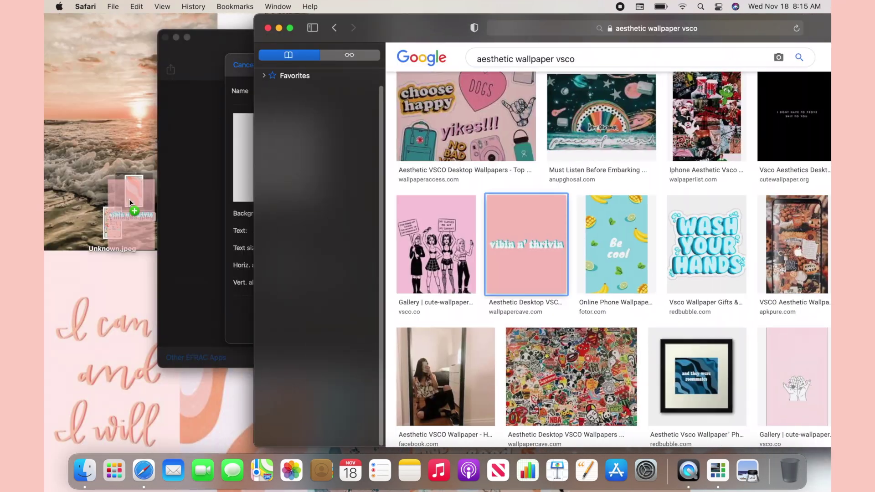
{"action": "left_click_drag", "start_coordinate": [130, 198], "coordinate": [129, 198]}
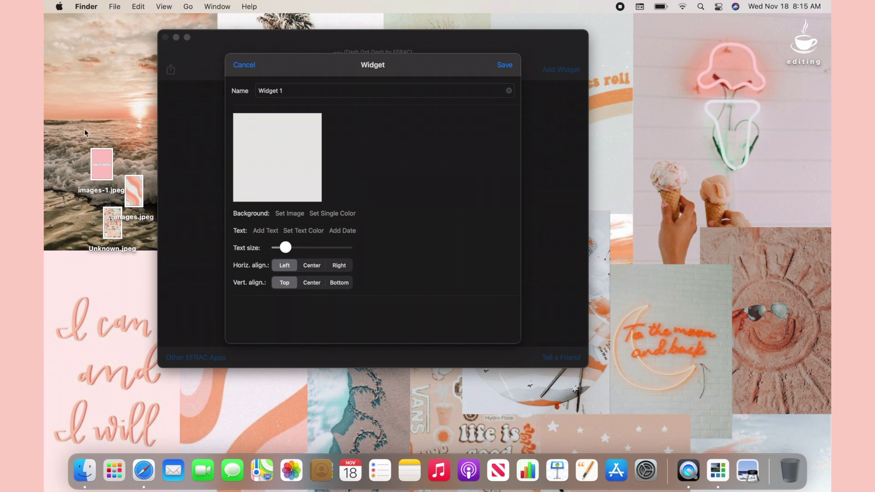
{"action": "left_click_drag", "start_coordinate": [85, 132], "coordinate": [146, 250]}
Add the three selected desktop images to Photos through the Share menu.
{"action": "right_click", "coordinate": [129, 188]}
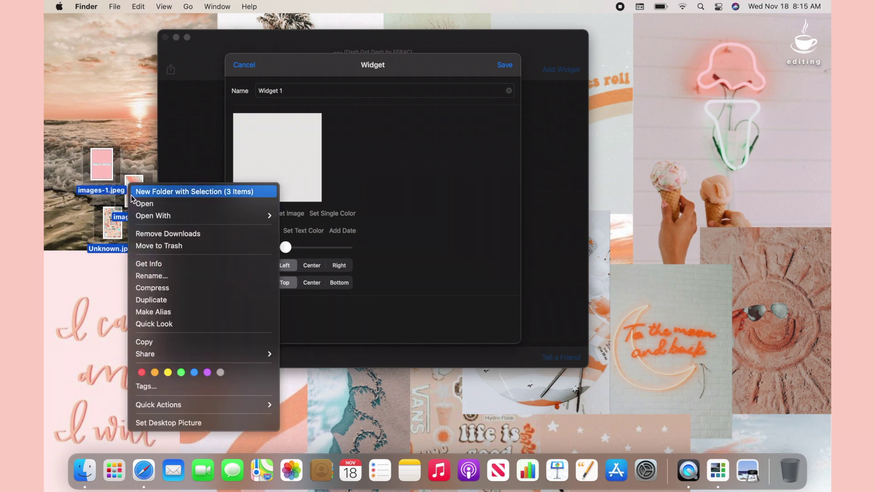
{"action": "mouse_move", "coordinate": [174, 356]}
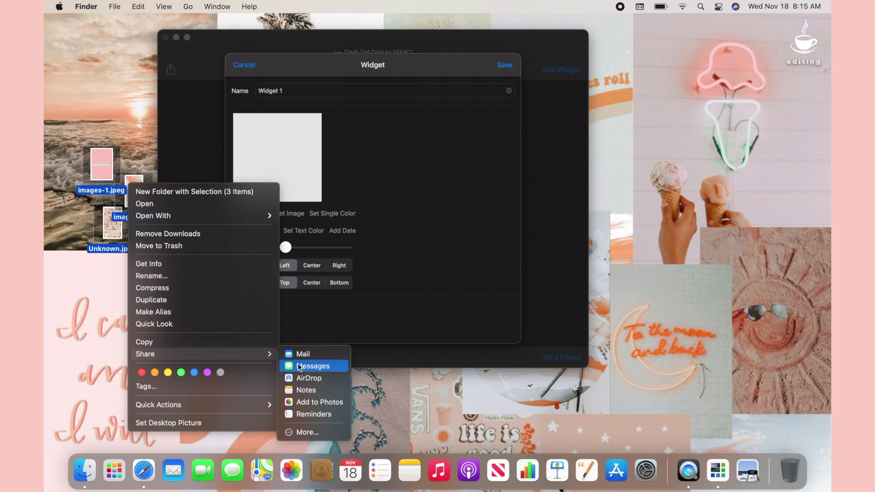
{"action": "left_click", "coordinate": [324, 403]}
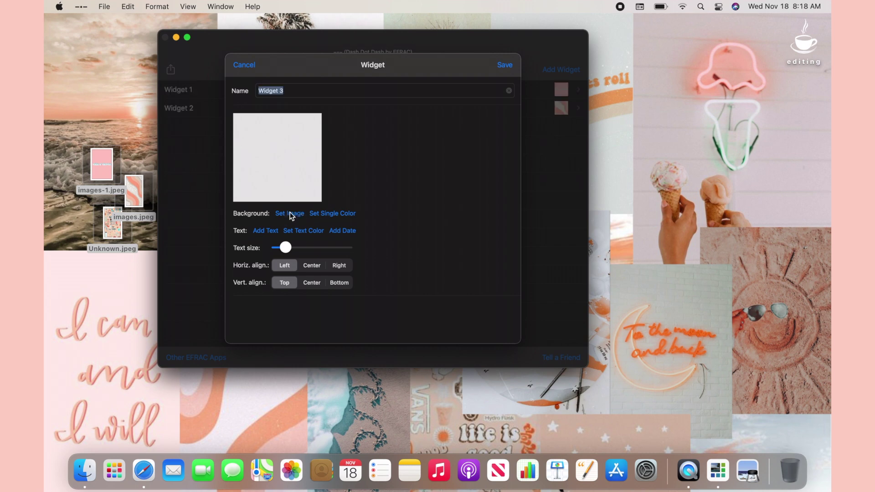
Set the collage as Widget 3's background in Dash Dot Dash and save it.
{"action": "left_click", "coordinate": [292, 214]}
{"action": "left_click", "coordinate": [337, 122]}
{"action": "left_click", "coordinate": [503, 65]}
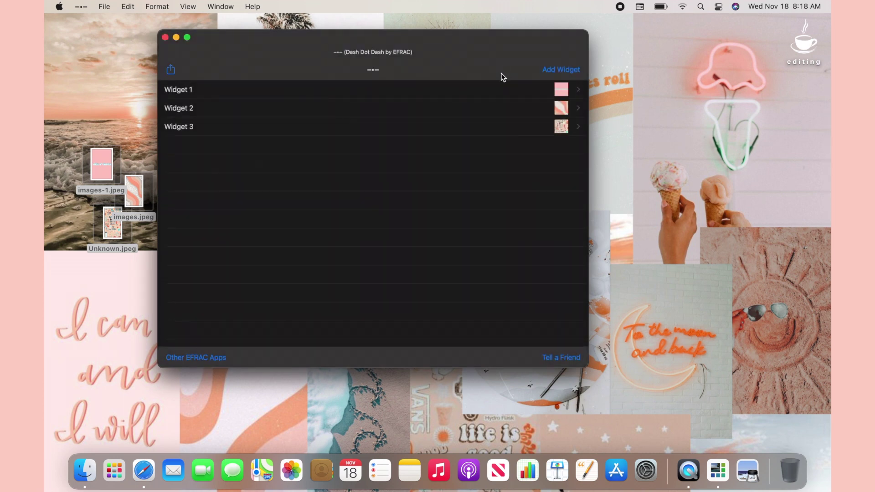
{"action": "left_click_drag", "start_coordinate": [286, 49], "coordinate": [176, 32]}
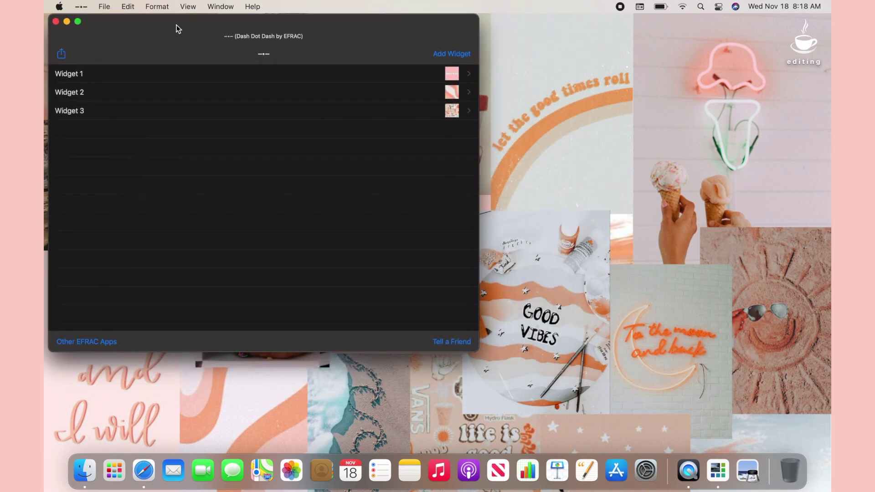
{"action": "left_click", "coordinate": [801, 5]}
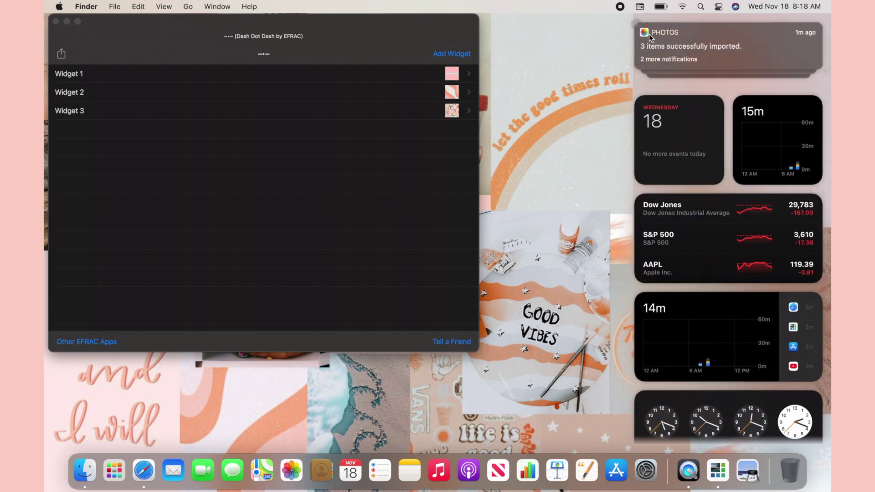
Add Dash Dot Dash's small collage widget to Notification Center beside Calendar.
{"action": "left_click", "coordinate": [638, 24]}
{"action": "left_click", "coordinate": [730, 439]}
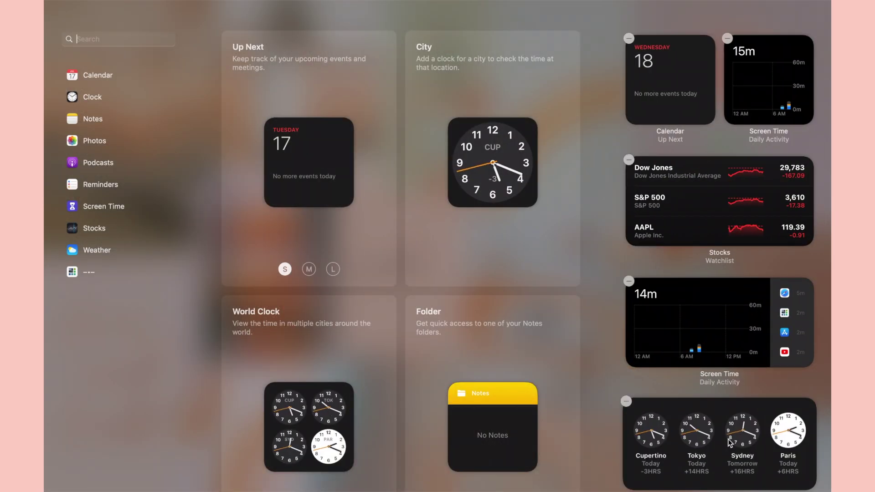
{"action": "left_click", "coordinate": [77, 272]}
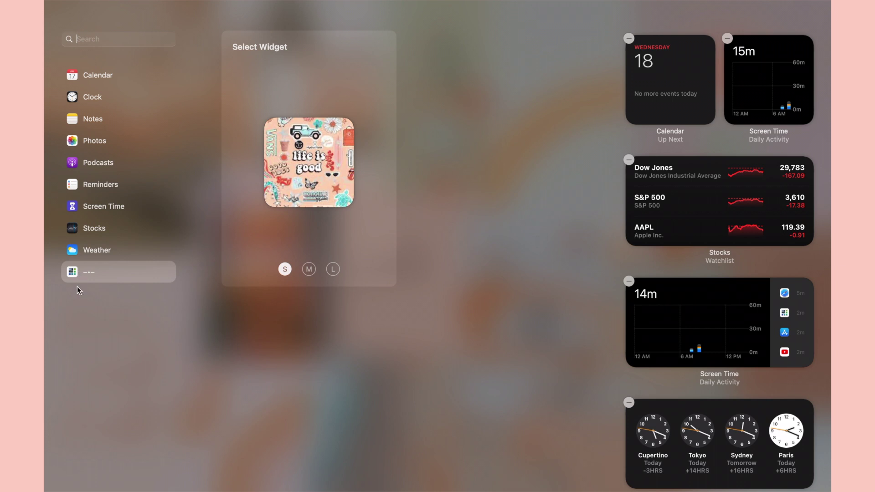
{"action": "left_click", "coordinate": [319, 191]}
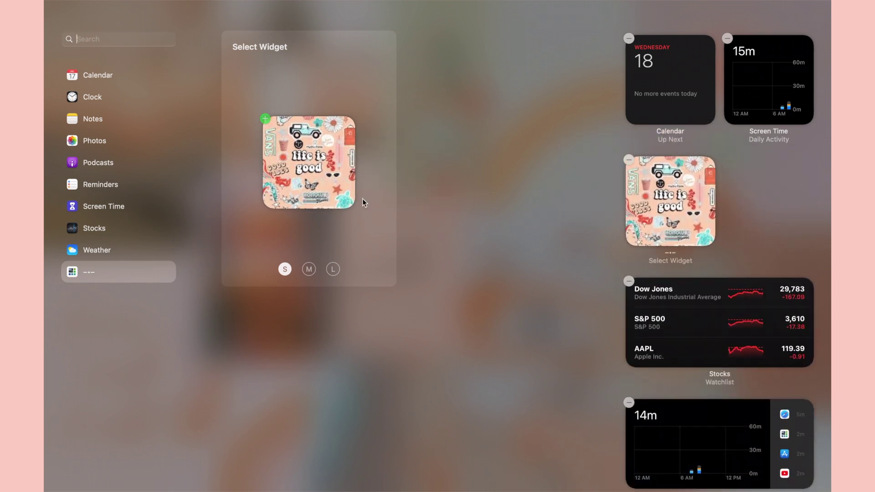
{"action": "left_click", "coordinate": [309, 270]}
{"action": "left_click", "coordinate": [286, 269]}
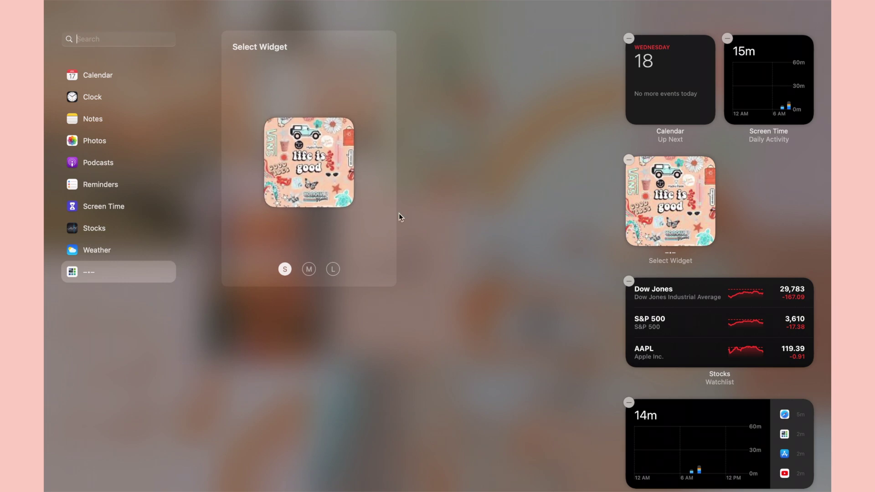
{"action": "left_click", "coordinate": [428, 99]}
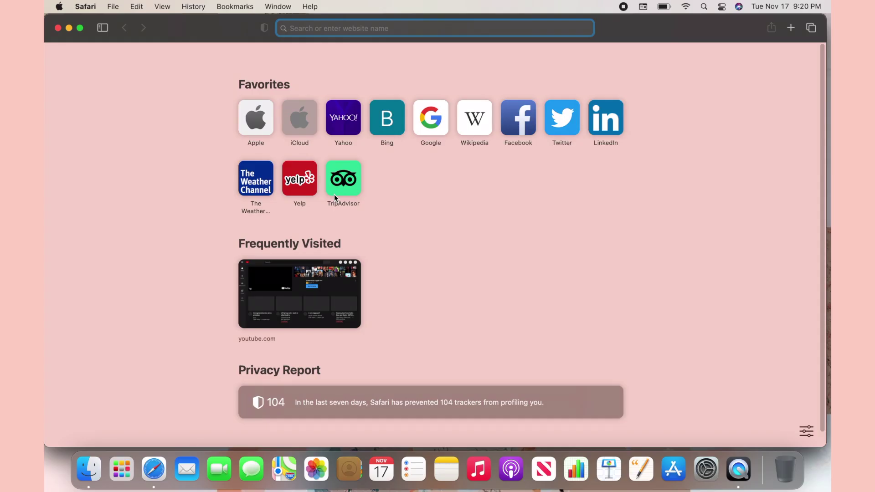
Go to dafont.com and search for the 'christmas jumper' font.
{"action": "type", "text": "dafont.com"}
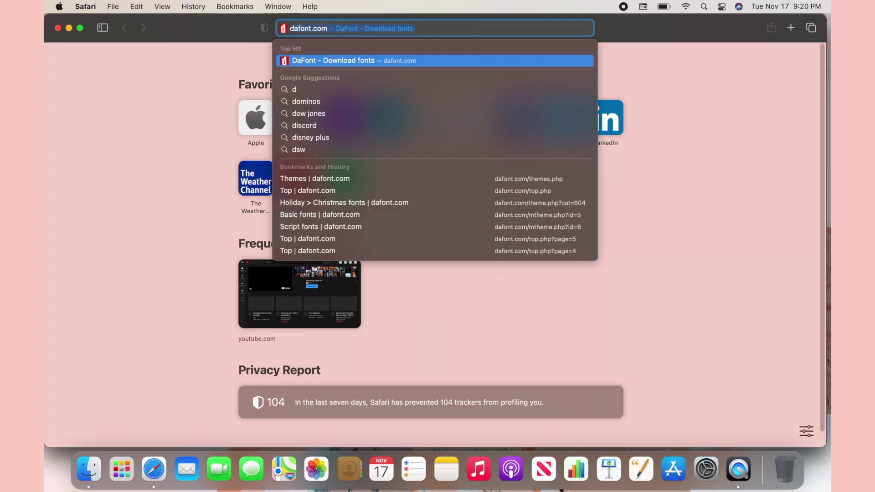
{"action": "key", "text": "Return"}
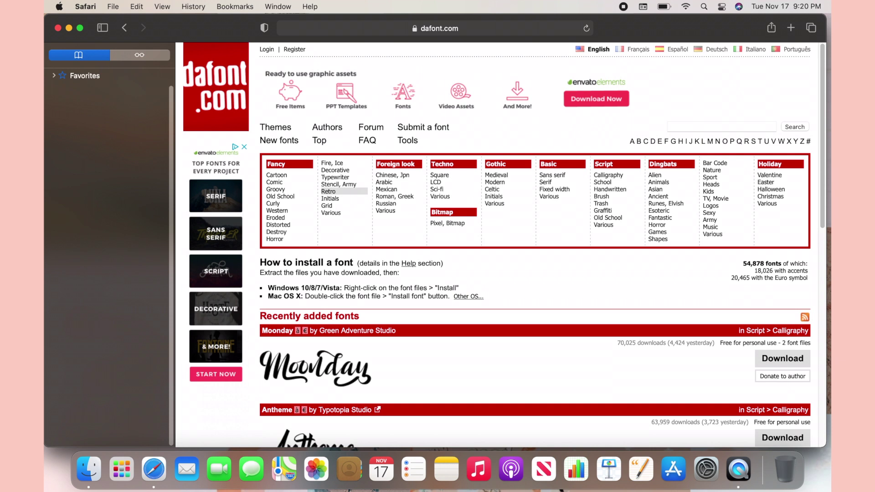
{"action": "left_click", "coordinate": [700, 126]}
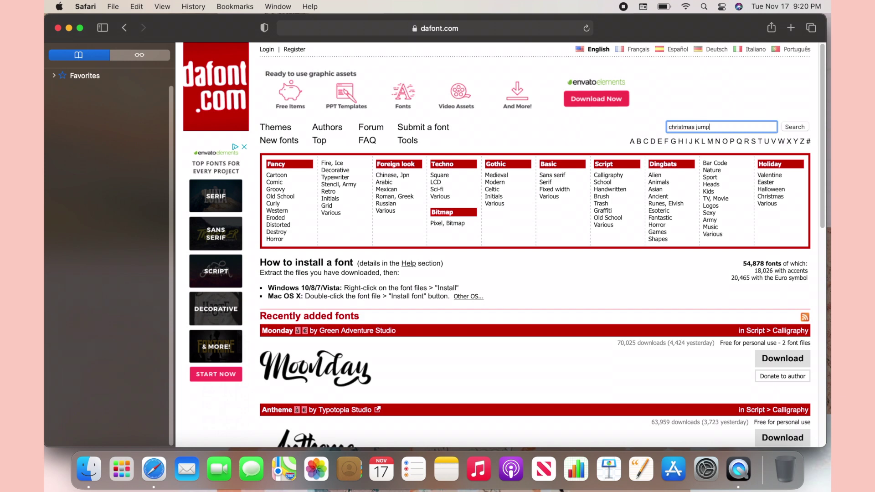
{"action": "type", "text": "christmas jumper"}
{"action": "key", "text": "Return"}
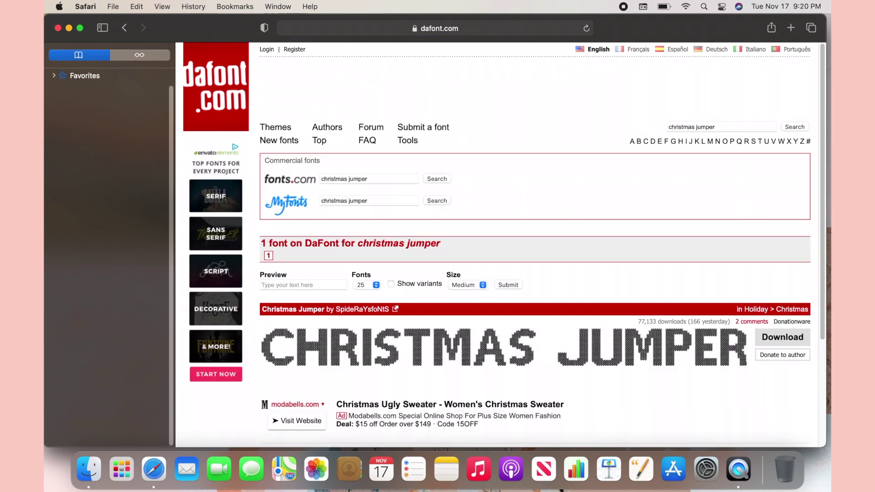
{"action": "scroll", "coordinate": [501, 246], "scroll_direction": "down", "scroll_amount": 1}
{"action": "scroll", "coordinate": [501, 246], "scroll_direction": "down", "scroll_amount": 2}
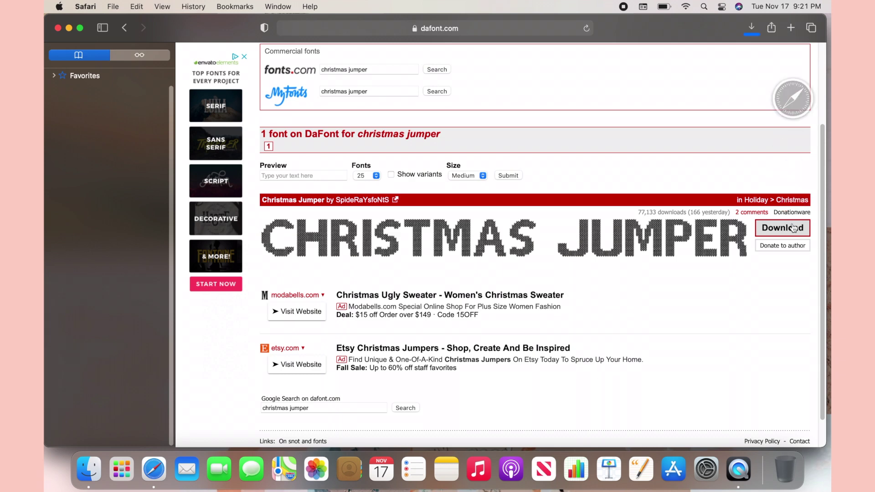
Move the christmas_jumper download to the desktop and clear the downloads list.
{"action": "left_click_drag", "start_coordinate": [780, 32], "coordinate": [607, 32]}
{"action": "left_click", "coordinate": [580, 29]}
{"action": "left_click_drag", "start_coordinate": [514, 82], "coordinate": [745, 145]}
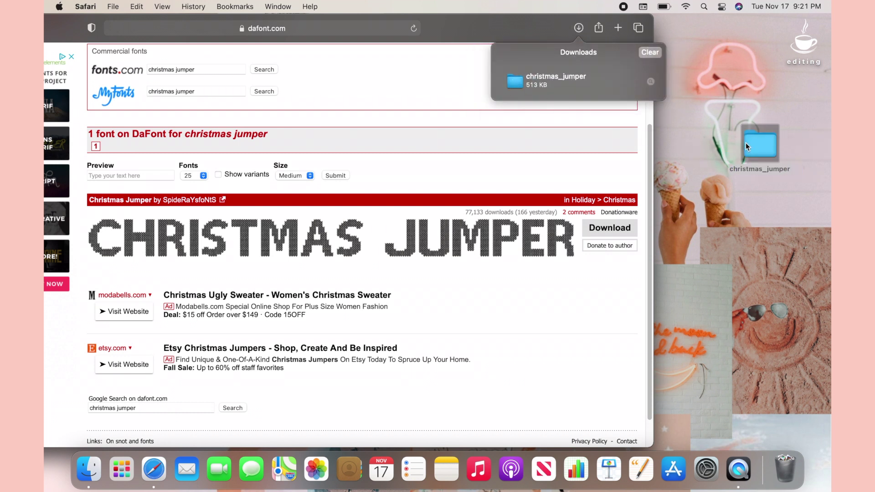
{"action": "left_click", "coordinate": [652, 51]}
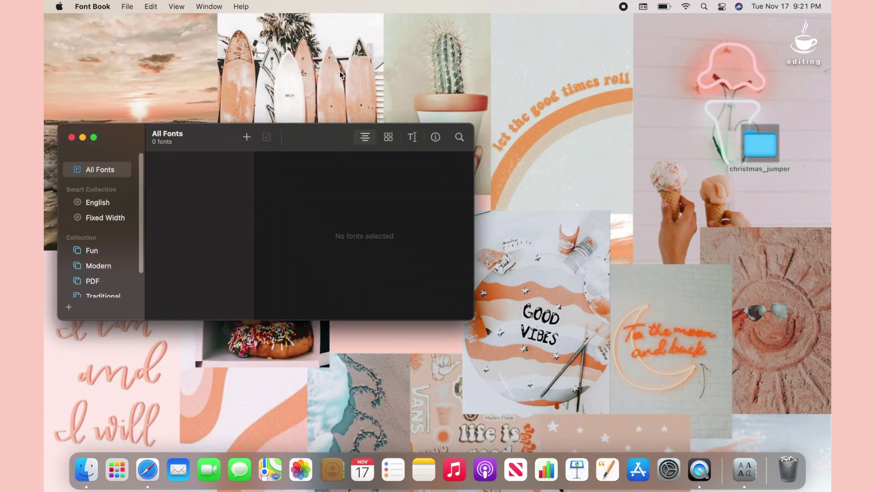
Install the christmas_jumper font in Font Book, then trash the christmas_jumper folder.
{"action": "left_click_drag", "start_coordinate": [322, 137], "coordinate": [318, 65]}
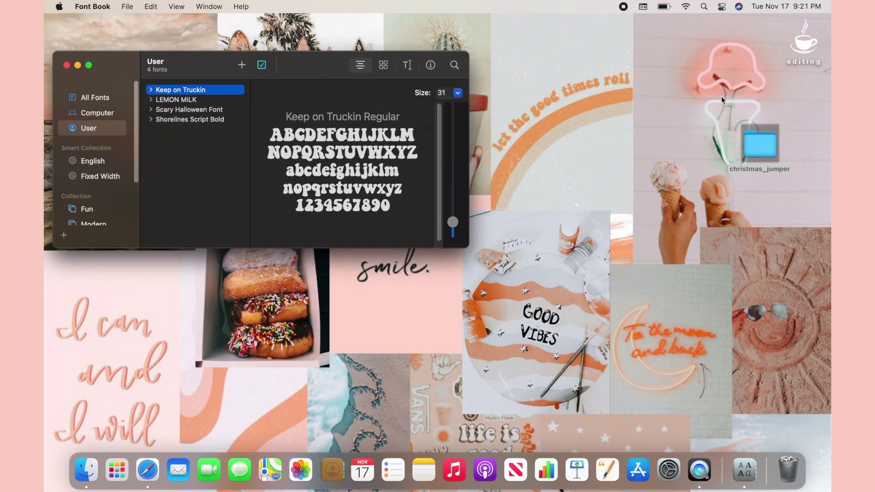
{"action": "left_click_drag", "start_coordinate": [746, 145], "coordinate": [208, 133]}
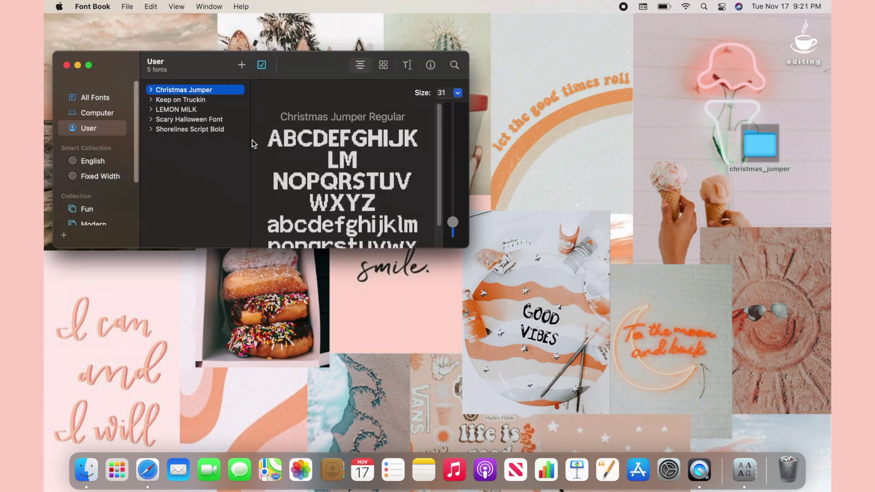
{"action": "mouse_move", "coordinate": [454, 215]}
{"action": "left_mouse_down"}
{"action": "mouse_move", "coordinate": [453, 233]}
{"action": "mouse_move", "coordinate": [454, 222]}
{"action": "left_mouse_up"}
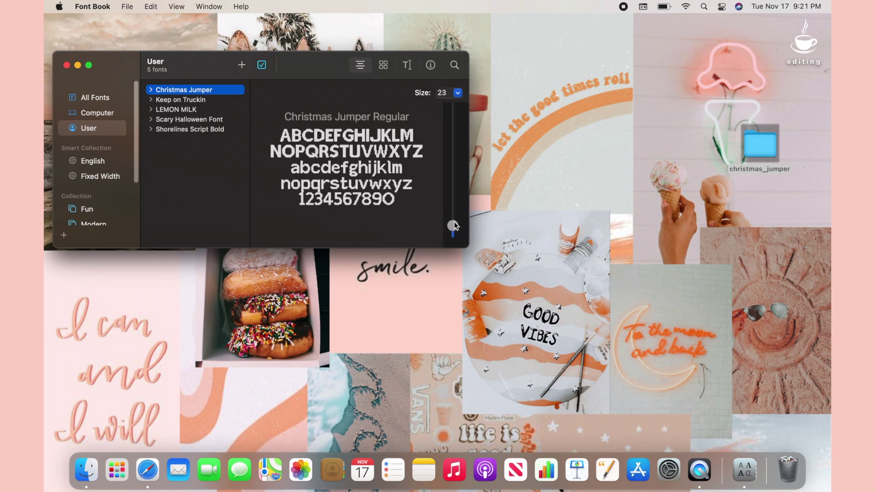
{"action": "left_click", "coordinate": [66, 65]}
{"action": "left_click_drag", "start_coordinate": [765, 137], "coordinate": [788, 469]}
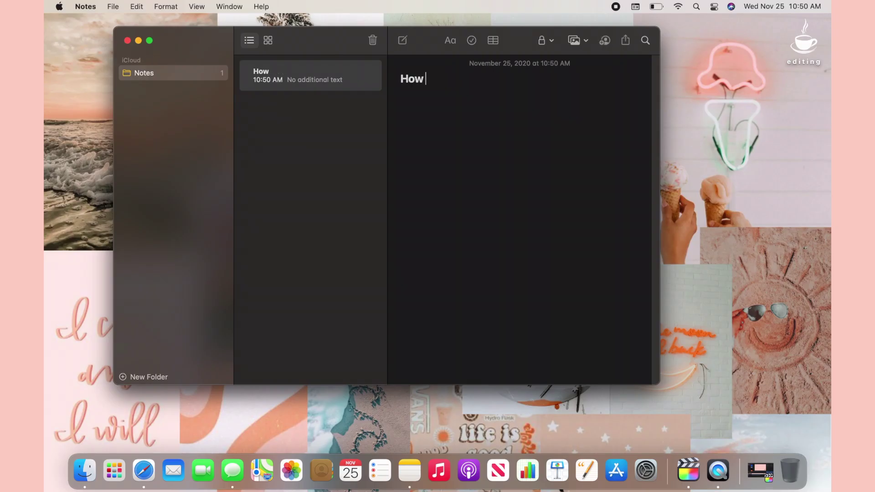
{"action": "type", "text": "to add fonts to your text on n"}
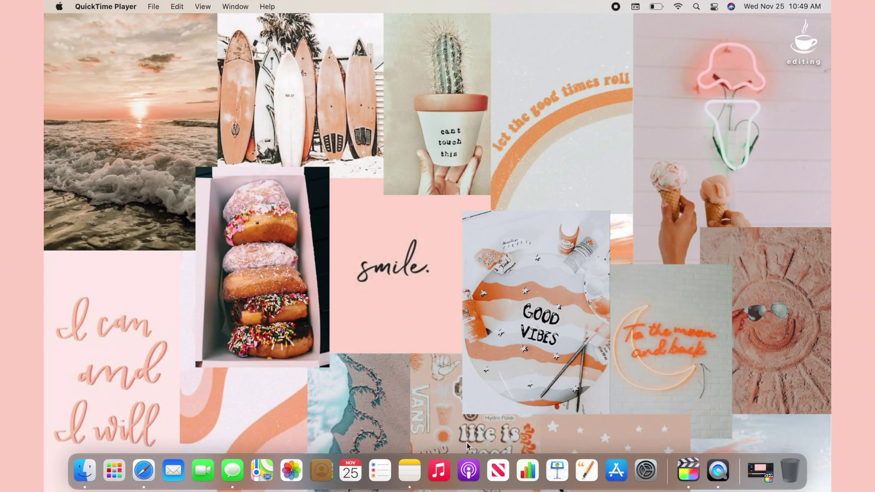
Create a new note in Notes titled 'How to add fonts to your text on notes!'.
{"action": "left_click", "coordinate": [410, 470]}
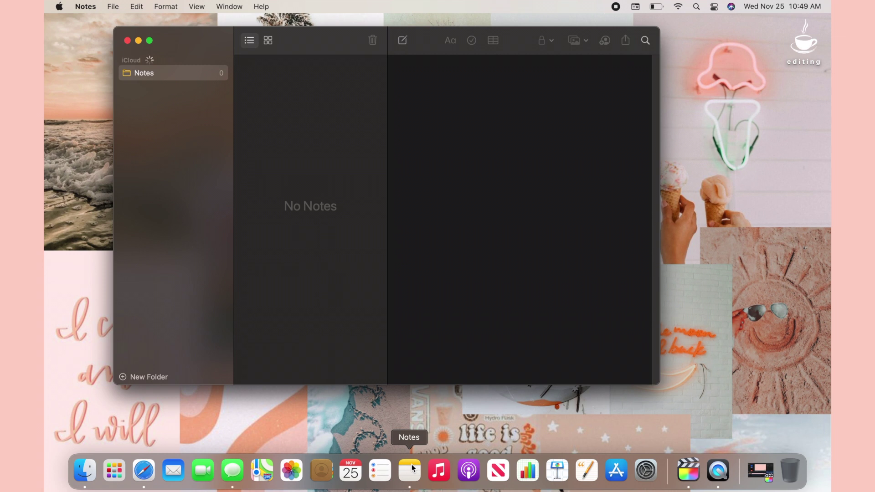
{"action": "key", "text": "super+n"}
{"action": "type", "text": "How to add fonts to your "}
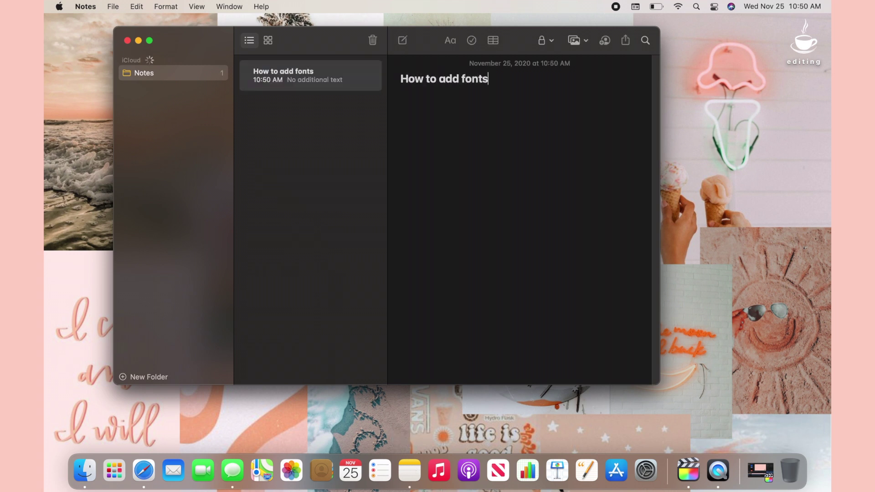
{"action": "type", "text": "text on notes!"}
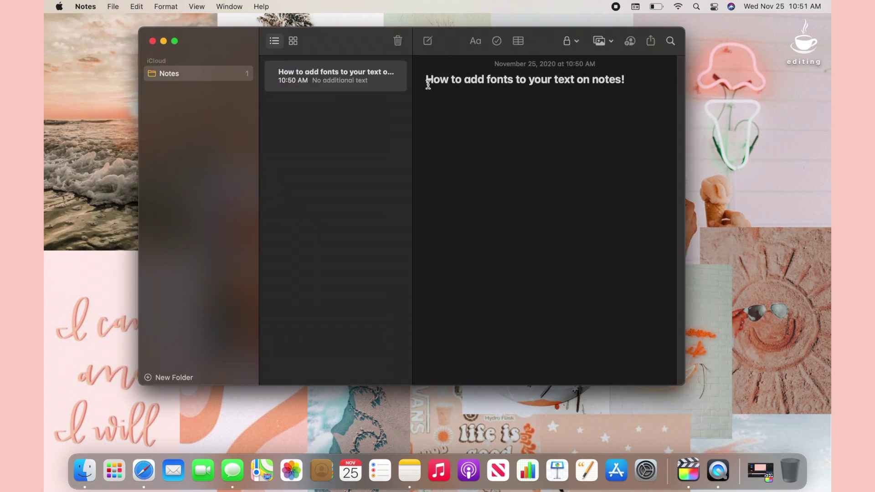
Set the note's title in the LEMON MILK font.
{"action": "left_click_drag", "start_coordinate": [425, 80], "coordinate": [608, 92]}
{"action": "right_click", "coordinate": [527, 79]}
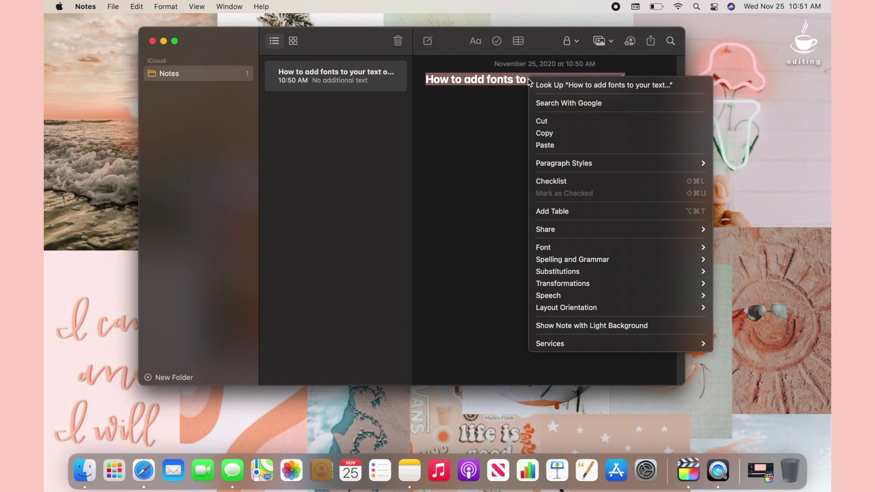
{"action": "mouse_move", "coordinate": [569, 246]}
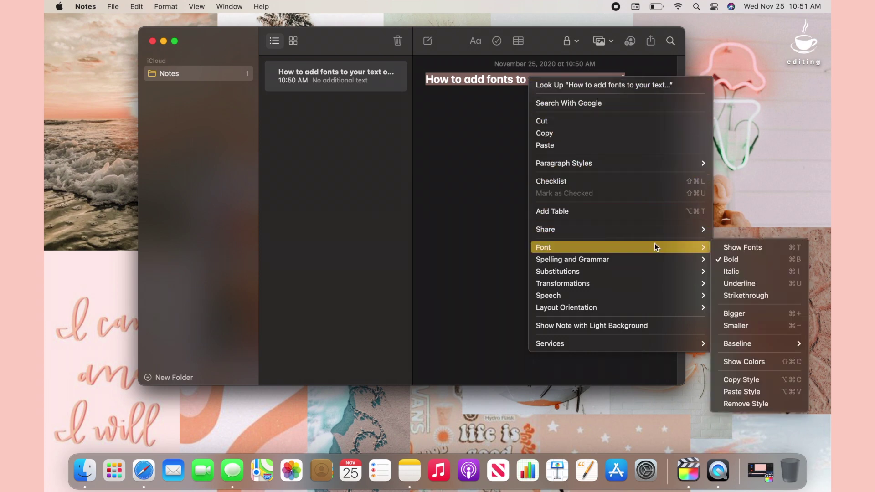
{"action": "left_click", "coordinate": [729, 247]}
{"action": "left_click_drag", "start_coordinate": [678, 307], "coordinate": [671, 308]}
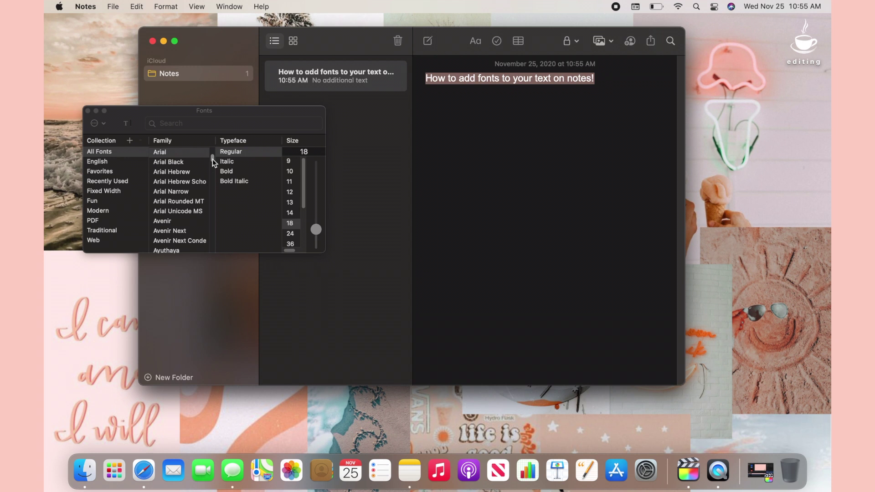
{"action": "left_click_drag", "start_coordinate": [213, 159], "coordinate": [210, 202]}
{"action": "left_click", "coordinate": [191, 173]}
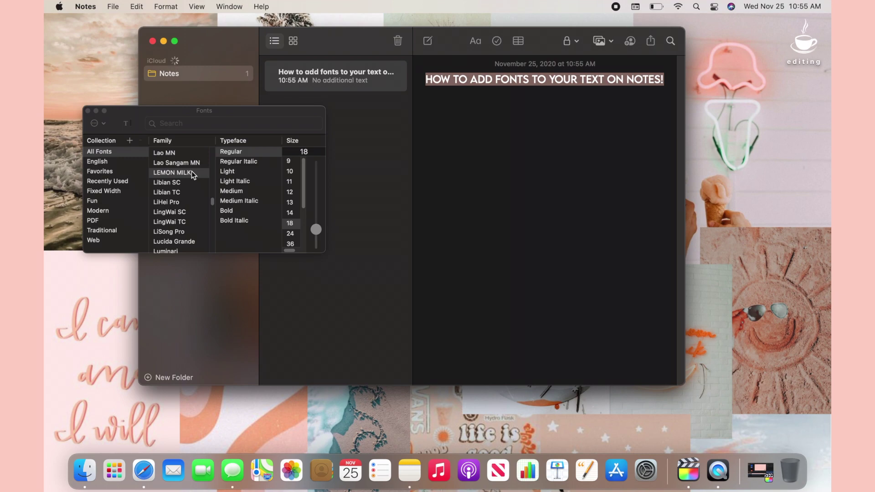
{"action": "left_click", "coordinate": [658, 86]}
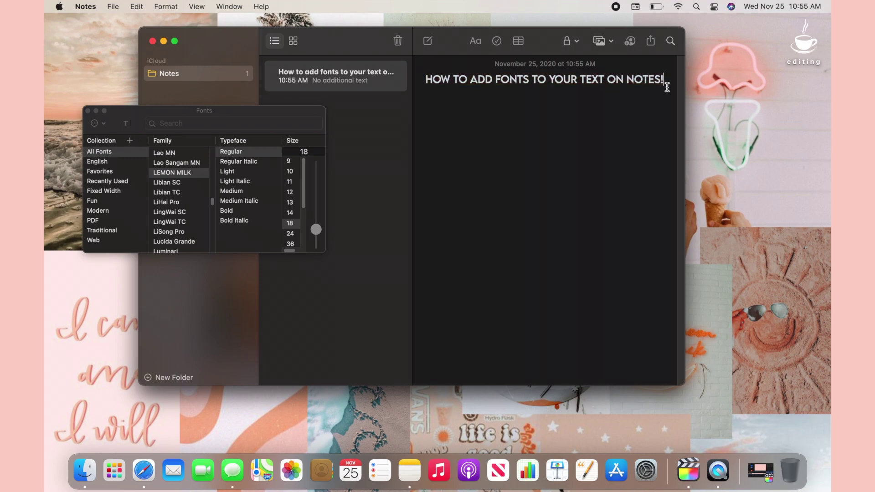
{"action": "key", "text": "super+t"}
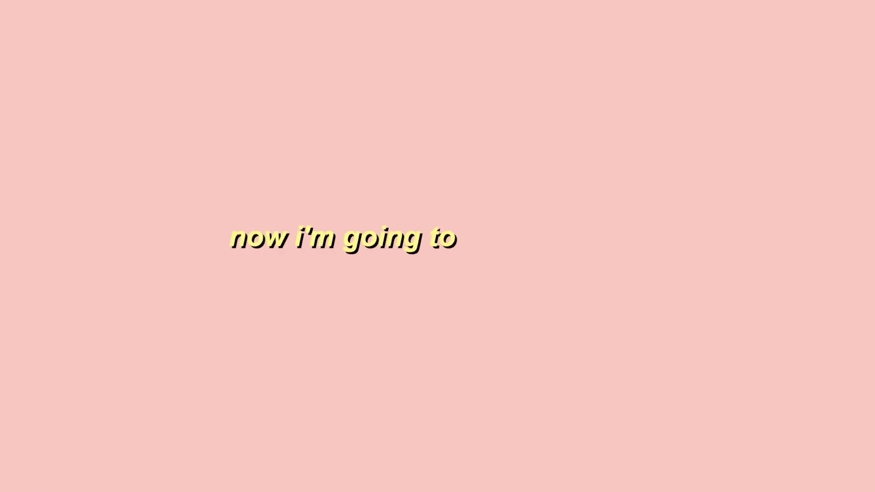
Add the heading 'HOW TO CHANGE THE COLOR OF YOUR TEXT ON NOTES!' and colour it pink.
{"action": "type", "text": "TO CHANGE THE COLOR O"}
{"action": "type", "text": "F YOUR TEXT ON NOTES!"}
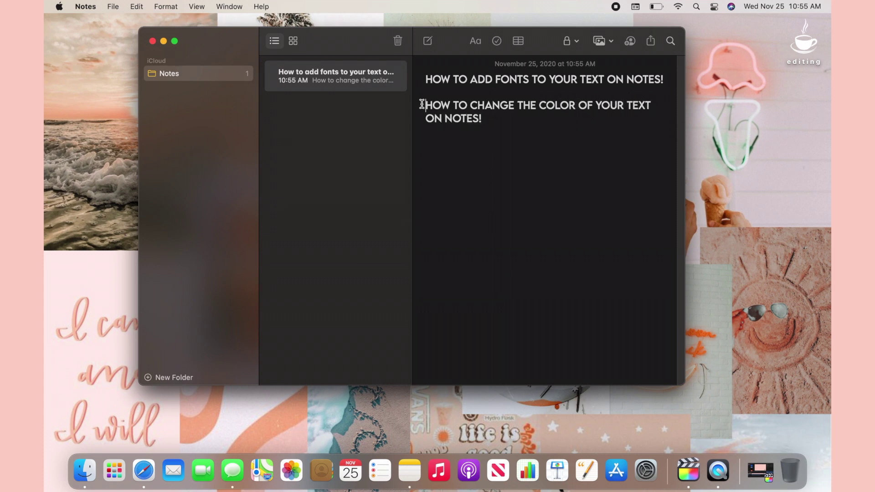
{"action": "left_click_drag", "start_coordinate": [422, 104], "coordinate": [563, 125]}
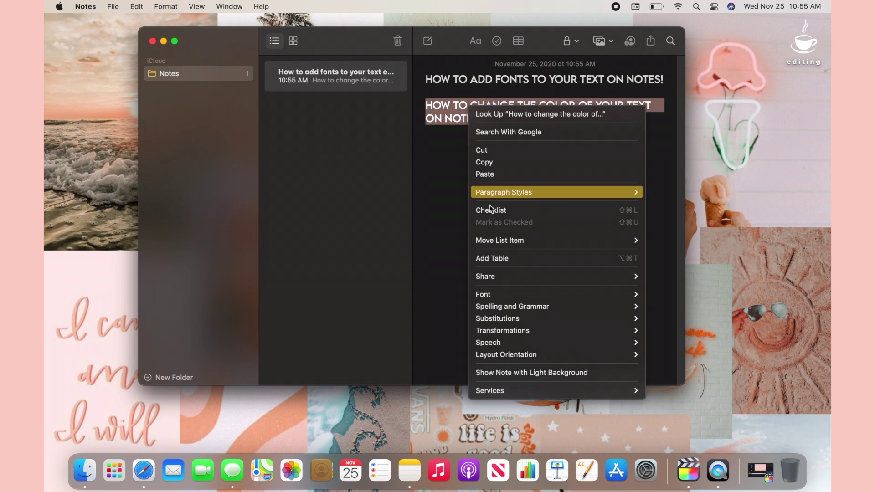
{"action": "mouse_move", "coordinate": [504, 292]}
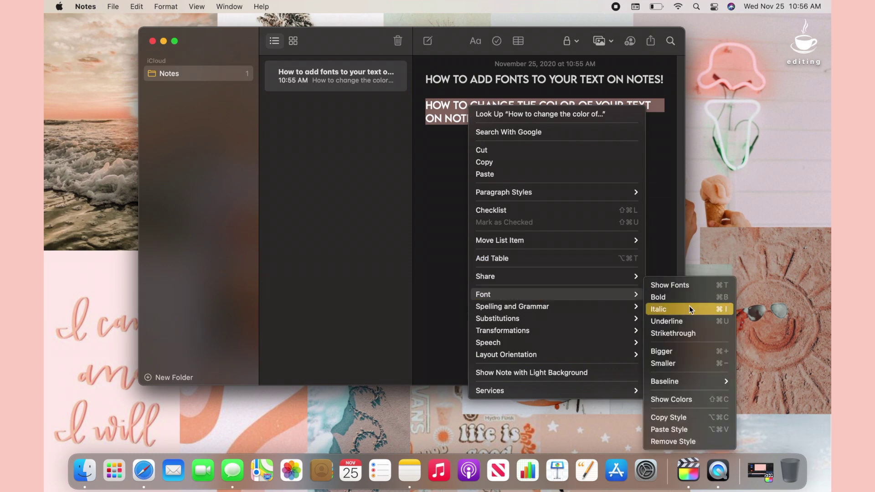
{"action": "left_click", "coordinate": [684, 400]}
{"action": "left_click_drag", "start_coordinate": [108, 258], "coordinate": [656, 172]}
{"action": "left_click", "coordinate": [689, 244]}
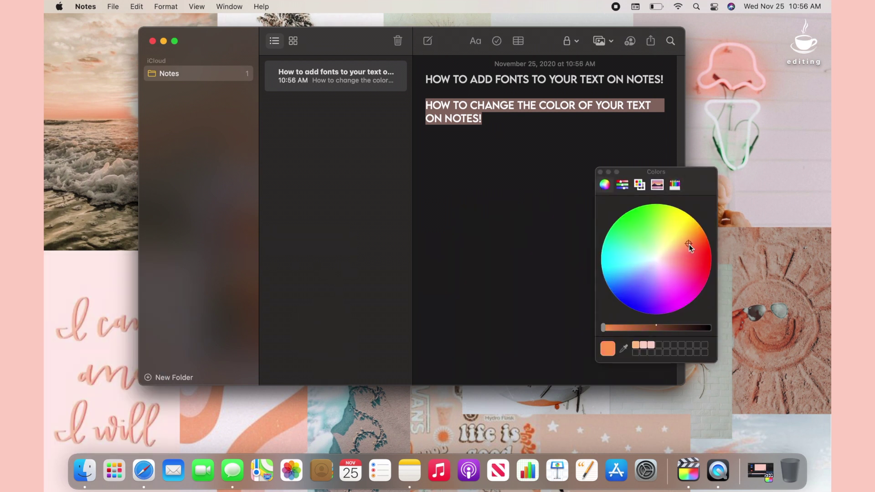
{"action": "left_click", "coordinate": [600, 171]}
{"action": "left_click", "coordinate": [541, 151]}
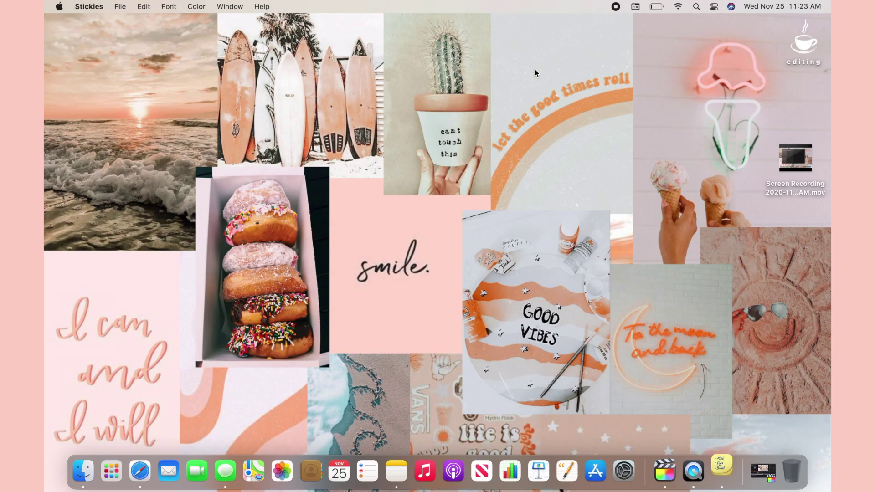
Create a new sticky and set '& on stickies!' in Shorelines Script at size 36.
{"action": "key", "text": "super+n"}
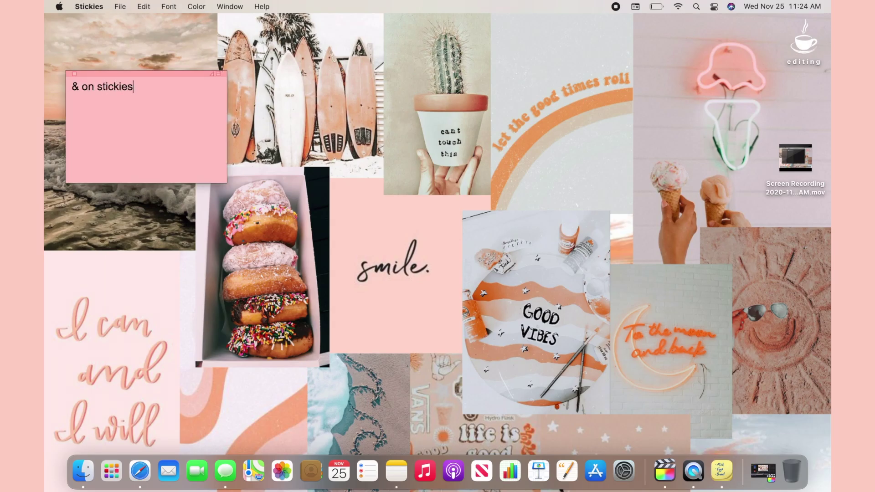
{"action": "left_click_drag", "start_coordinate": [70, 87], "coordinate": [149, 87]}
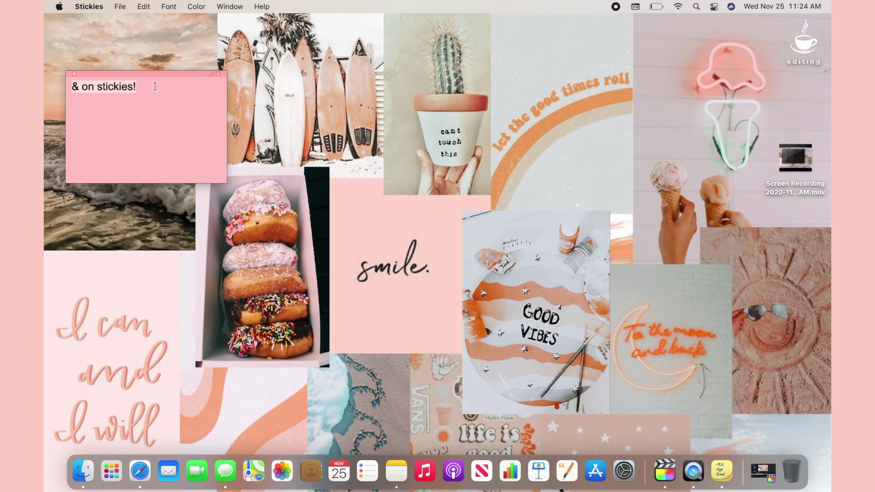
{"action": "left_click", "coordinate": [165, 6]}
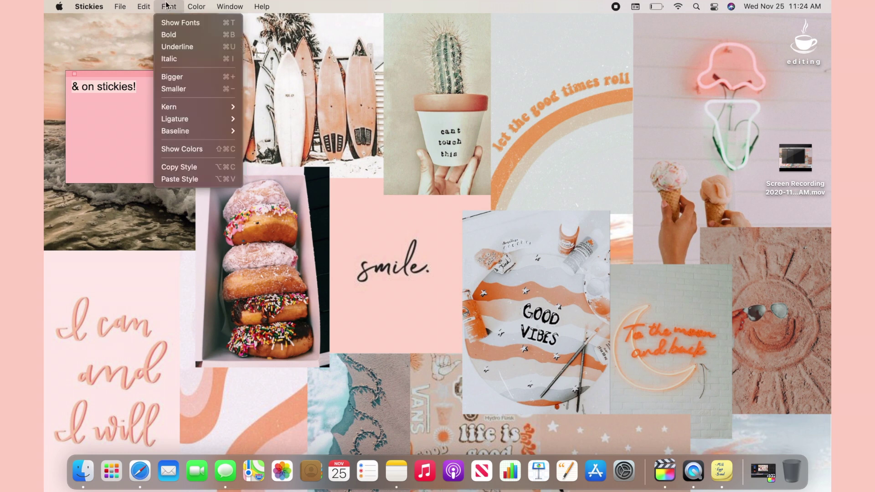
{"action": "left_click", "coordinate": [174, 24]}
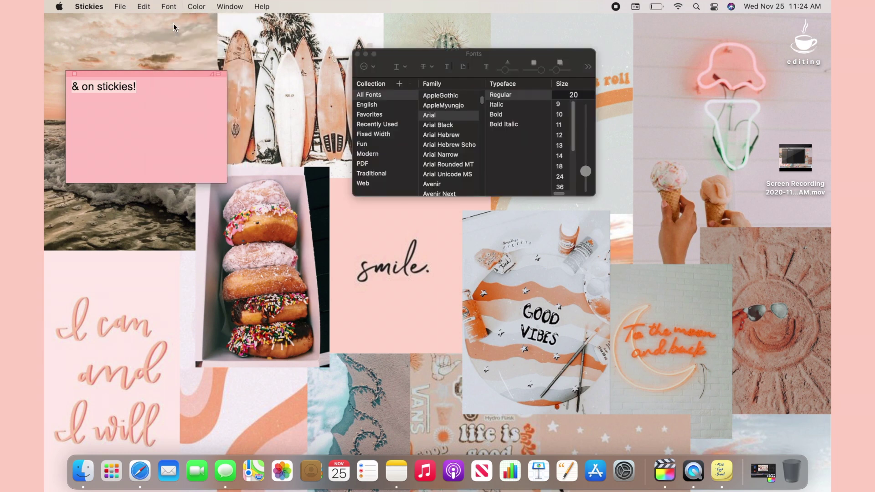
{"action": "left_click_drag", "start_coordinate": [480, 101], "coordinate": [485, 168]}
{"action": "left_click", "coordinate": [465, 169]}
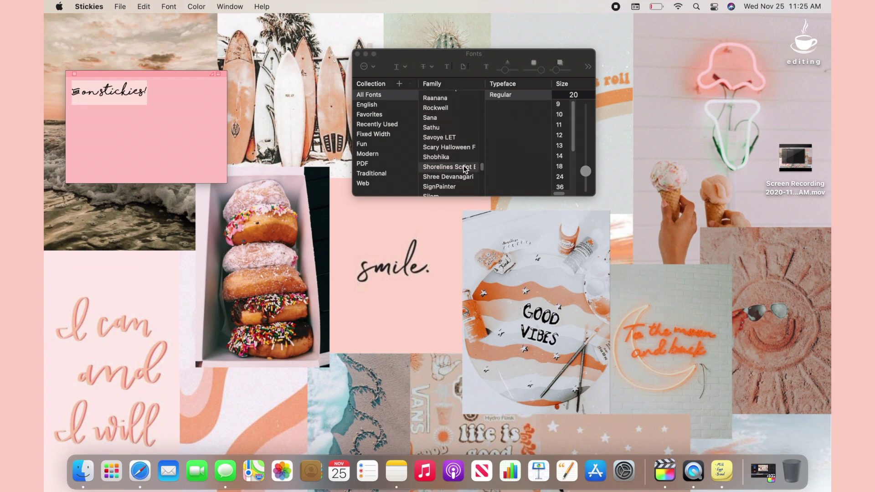
{"action": "scroll", "coordinate": [571, 150], "scroll_direction": "down", "scroll_amount": 2}
{"action": "left_click", "coordinate": [557, 165]}
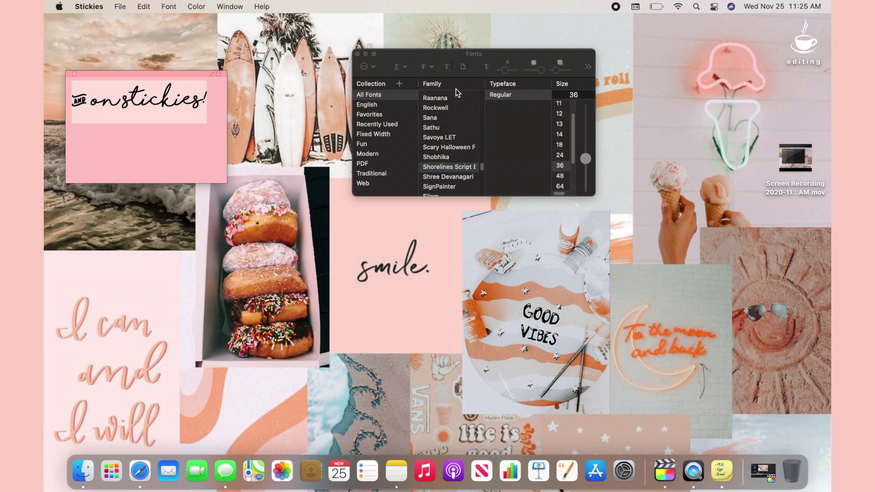
{"action": "left_click", "coordinate": [357, 54]}
{"action": "left_click", "coordinate": [207, 111]}
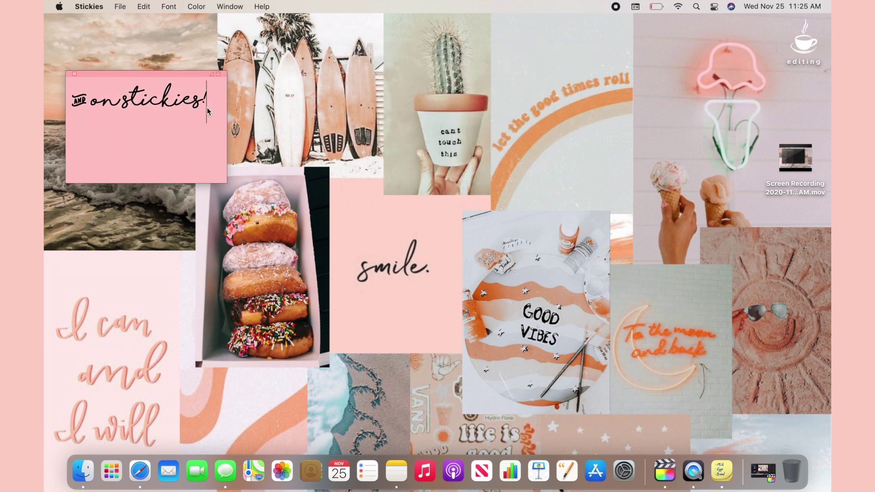
Colour the sticky's text dusty rose.
{"action": "left_click_drag", "start_coordinate": [71, 101], "coordinate": [206, 104]}
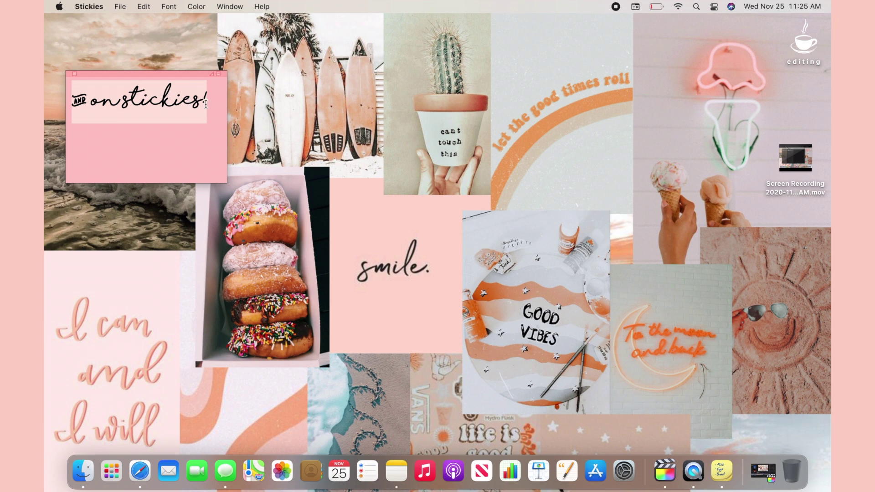
{"action": "left_click", "coordinate": [173, 5]}
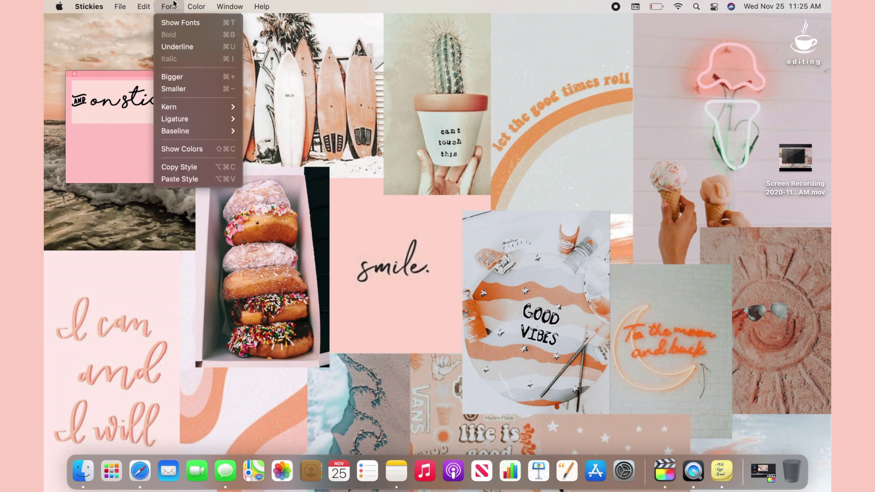
{"action": "left_click", "coordinate": [189, 149]}
{"action": "mouse_move", "coordinate": [341, 122]}
{"action": "left_mouse_down"}
{"action": "mouse_move", "coordinate": [319, 138]}
{"action": "mouse_move", "coordinate": [327, 105]}
{"action": "mouse_move", "coordinate": [344, 132]}
{"action": "left_mouse_up"}
{"action": "left_click_drag", "start_coordinate": [268, 204], "coordinate": [329, 203]}
{"action": "left_click", "coordinate": [182, 151]}
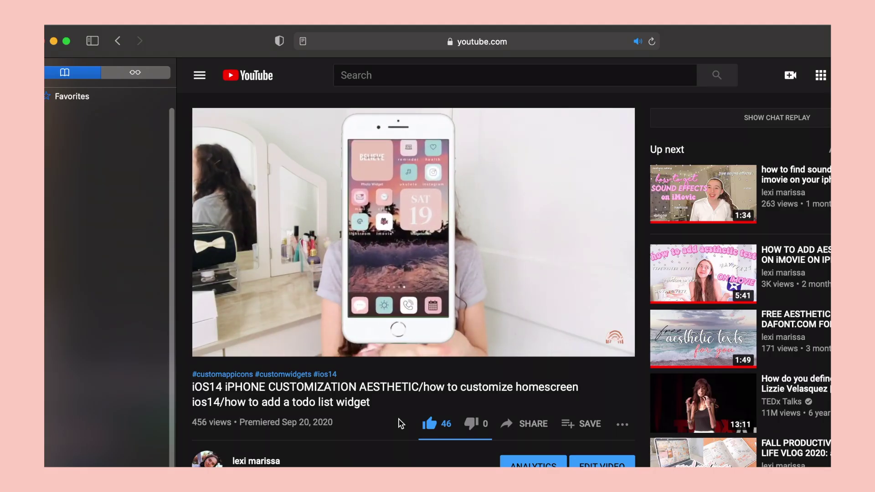
{"action": "mouse_move", "coordinate": [425, 268]}
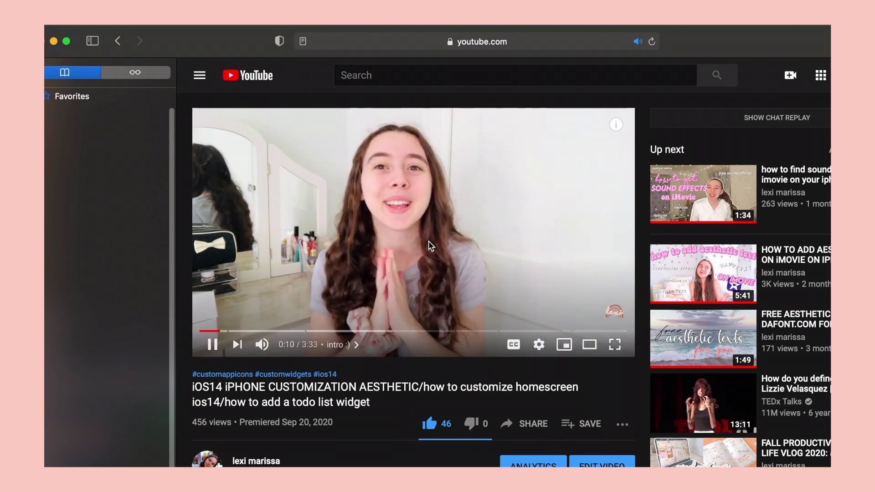